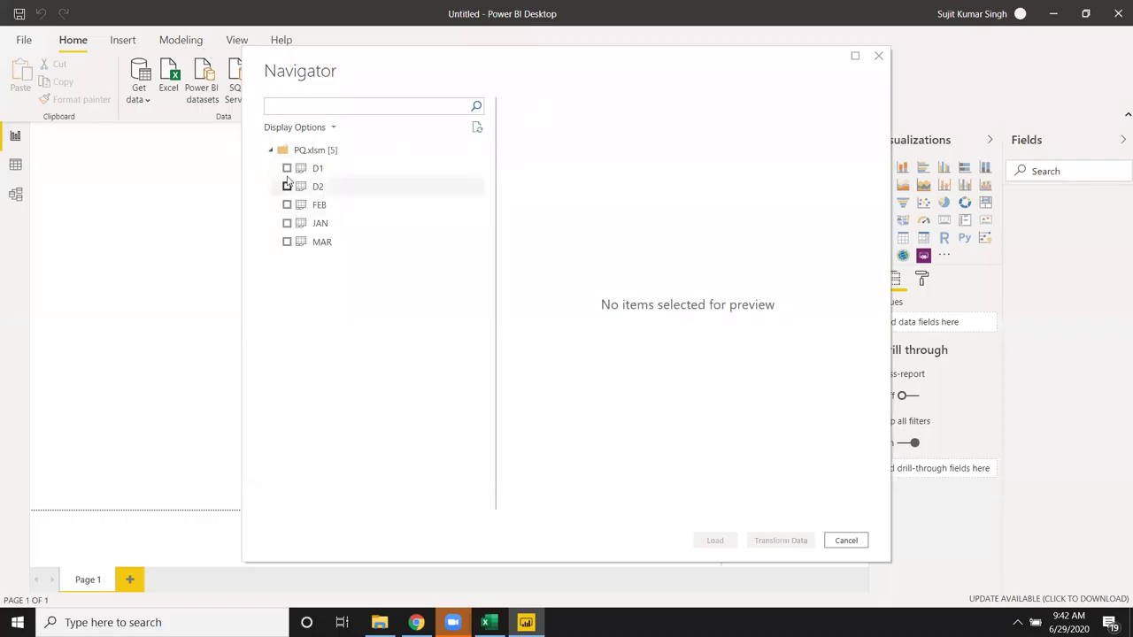
# Step: Select the D1 sheet from PQ.xlsm and load it into the Power Query Editor for transforming
pyautogui.click(287, 168)
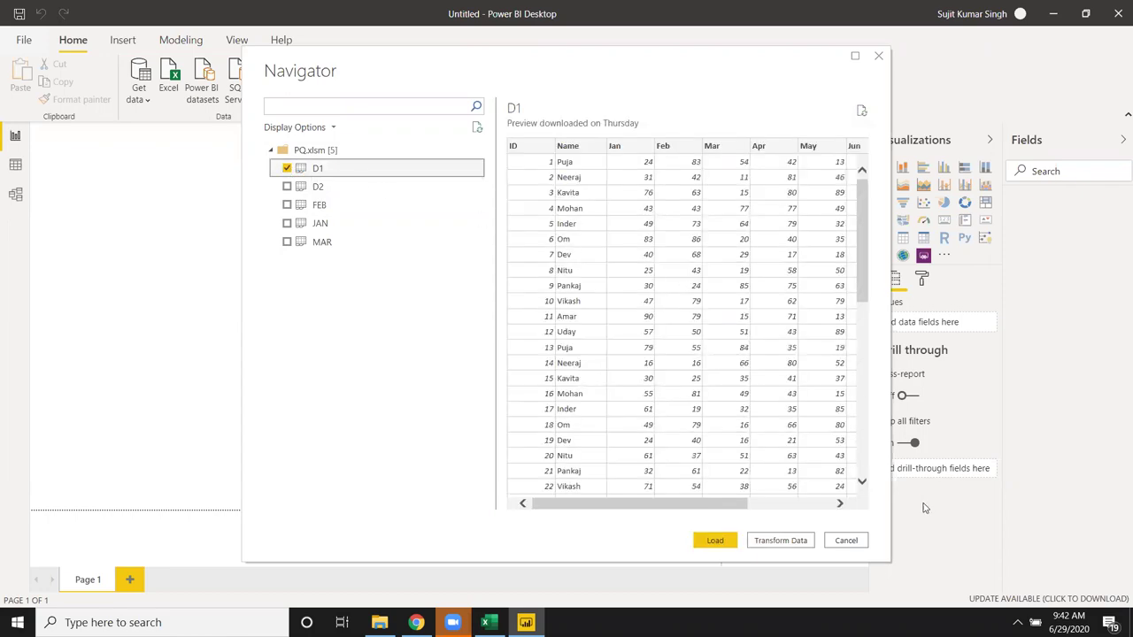
pyautogui.click(775, 542)
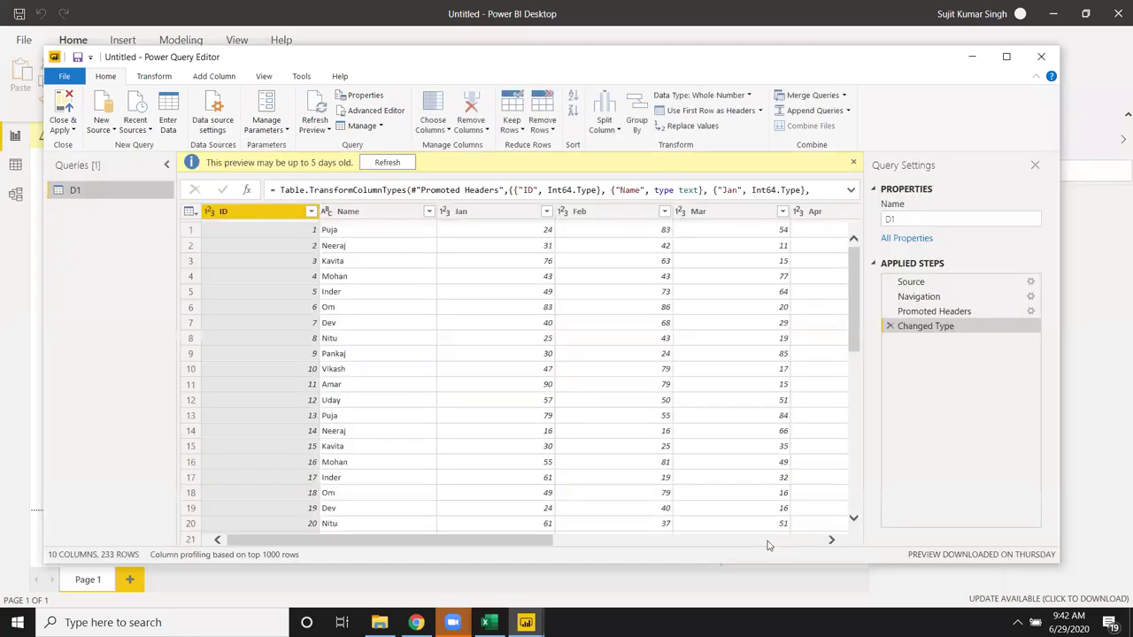
# Step: Refresh the D1 preview, scroll to the Jan–Aug month columns, and bring up the Add Column commands
pyautogui.click(389, 163)
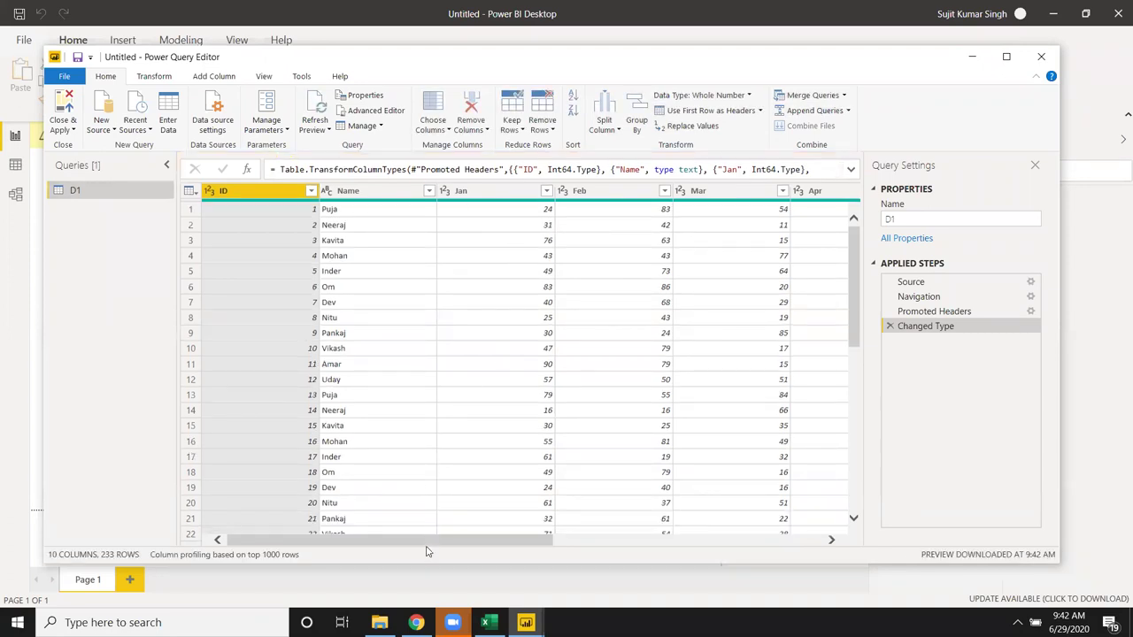
pyautogui.moveTo(424, 547)
pyautogui.mouseDown()
pyautogui.moveTo(746, 546)
pyautogui.moveTo(332, 560)
pyautogui.moveTo(709, 570)
pyautogui.mouseUp()
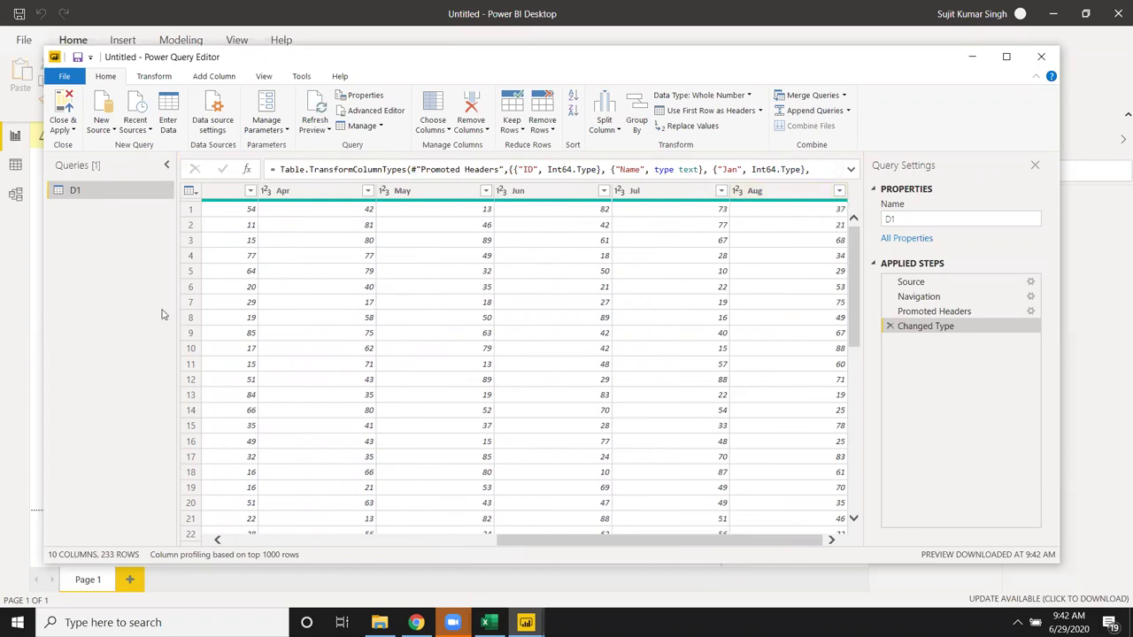
pyautogui.click(217, 78)
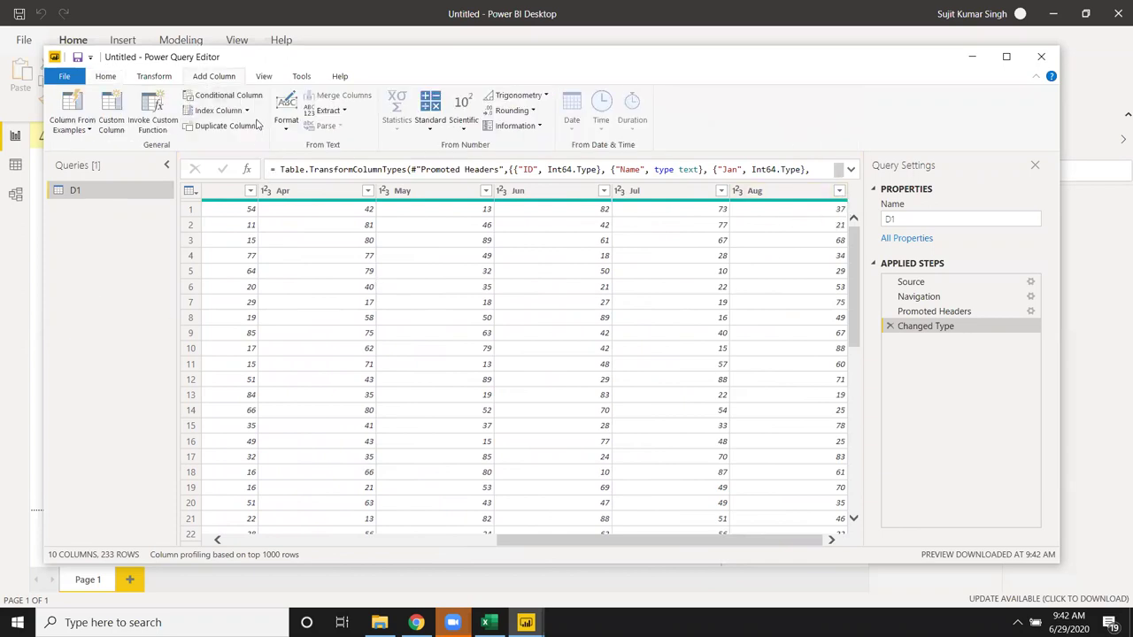
# Step: Start a new custom column and name it Total
pyautogui.click(109, 131)
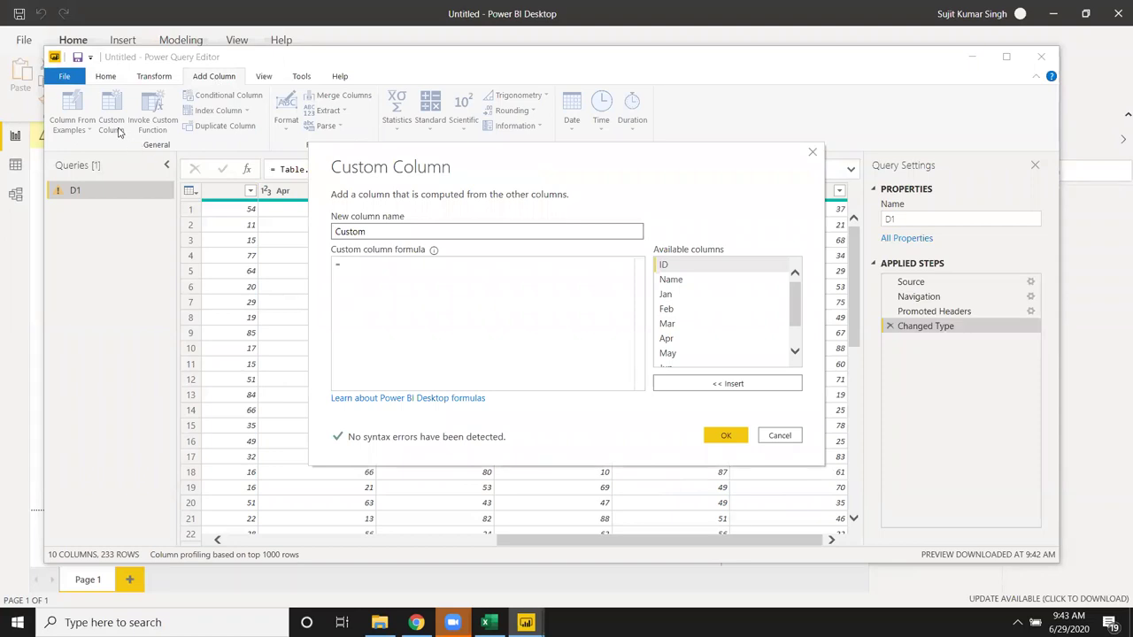
pyautogui.doubleClick(385, 231)
pyautogui.press('BackSpace')
pyautogui.write('Total')
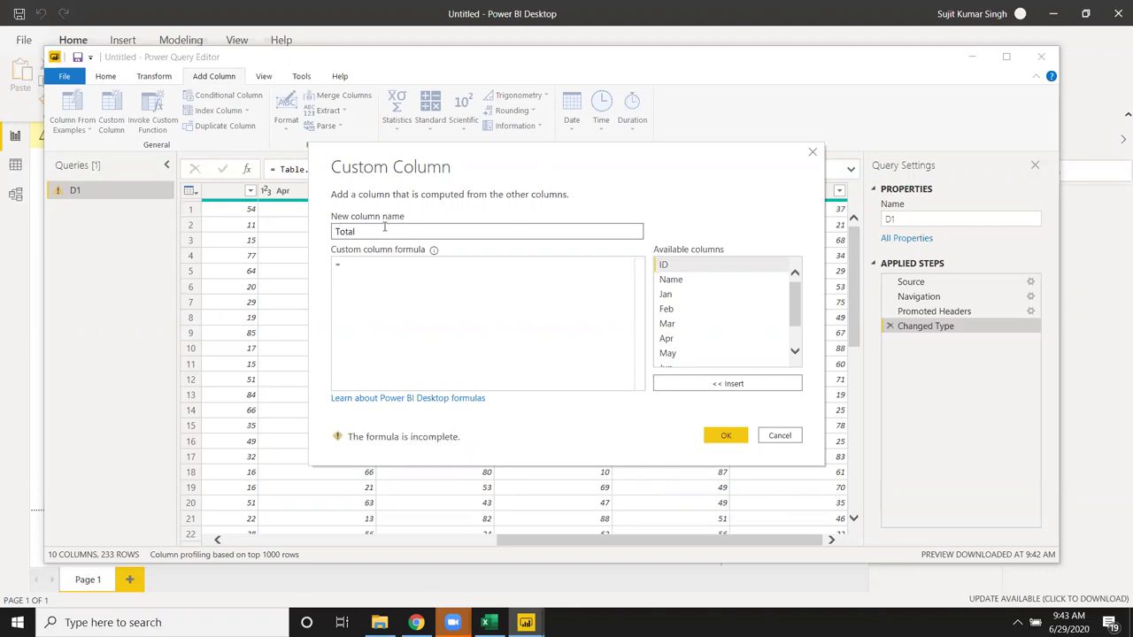
pyautogui.press('Tab')
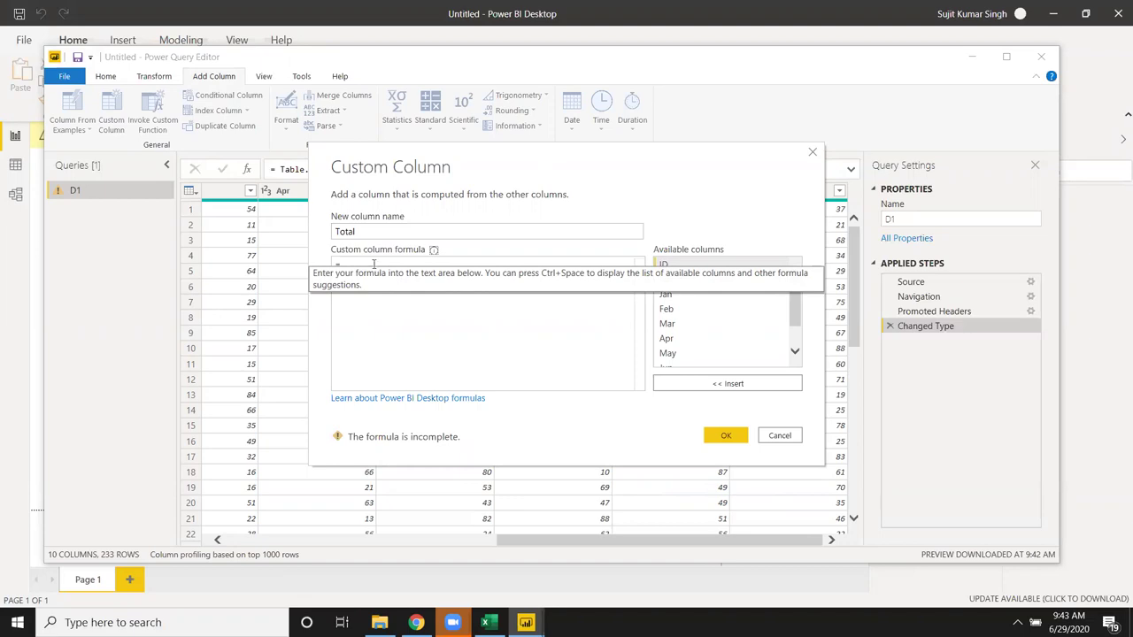
# Step: Give Total the formula [Jan]+[Feb]+…+[Aug], create it, and view the query's M code
pyautogui.click(374, 266)
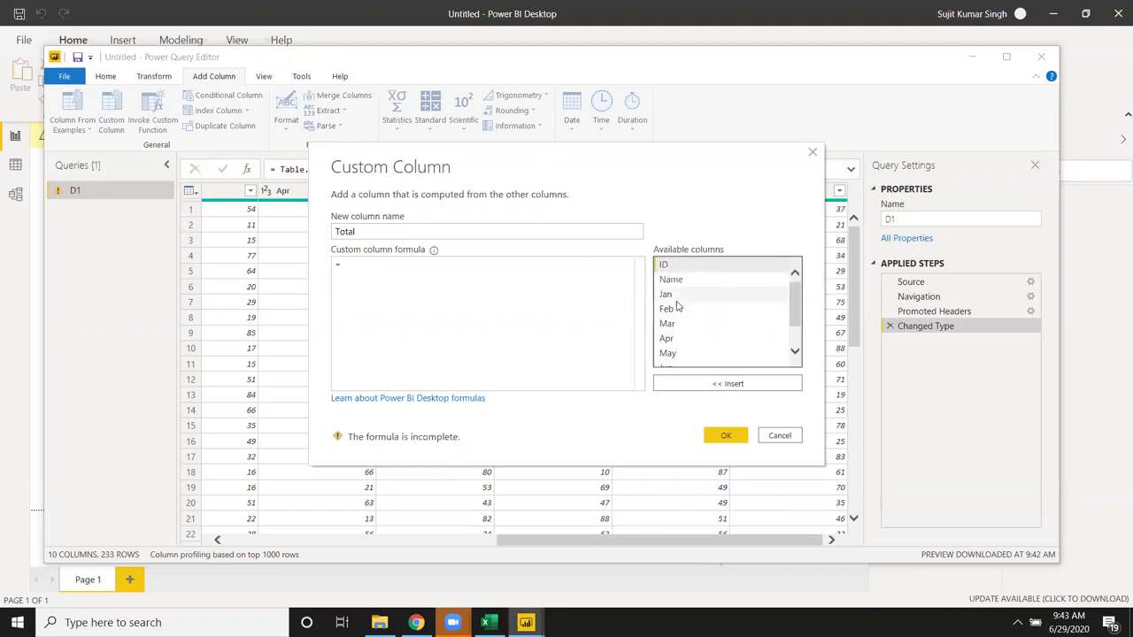
pyautogui.doubleClick(675, 301)
pyautogui.write('+')
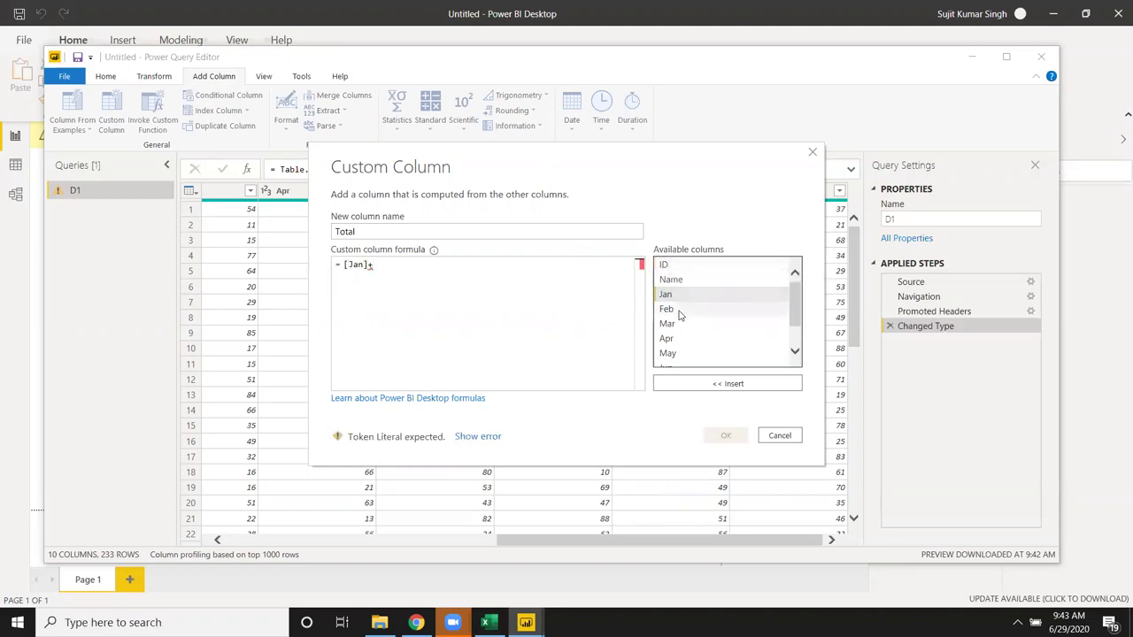
pyautogui.doubleClick(677, 308)
pyautogui.write('+')
pyautogui.doubleClick(682, 324)
pyautogui.write('+')
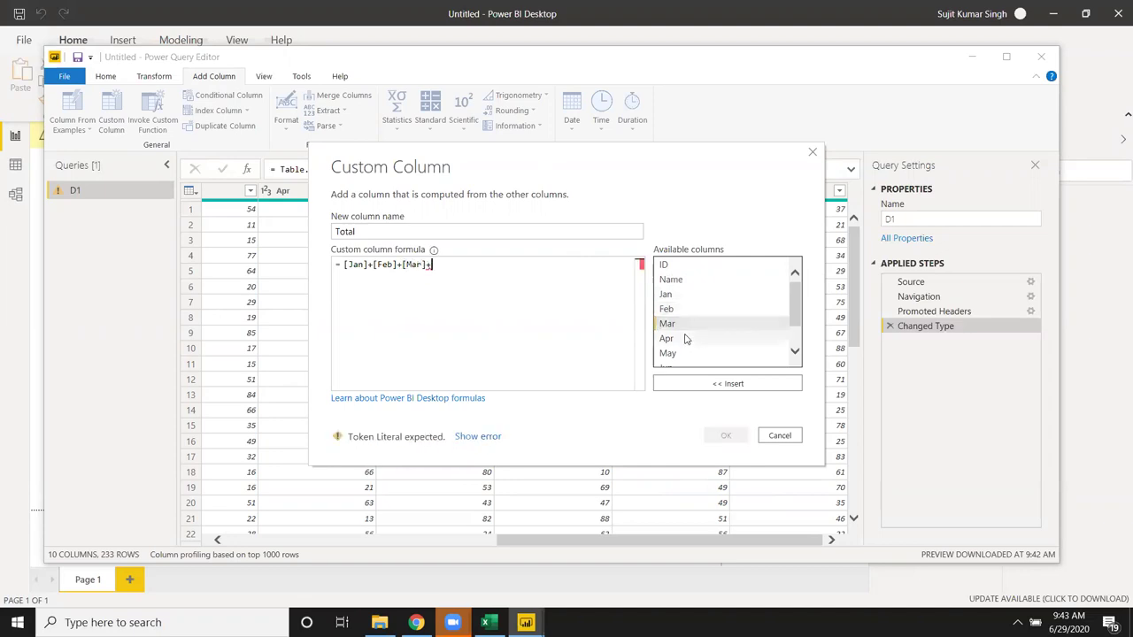
pyautogui.doubleClick(683, 338)
pyautogui.write('+')
pyautogui.doubleClick(687, 353)
pyautogui.write('+')
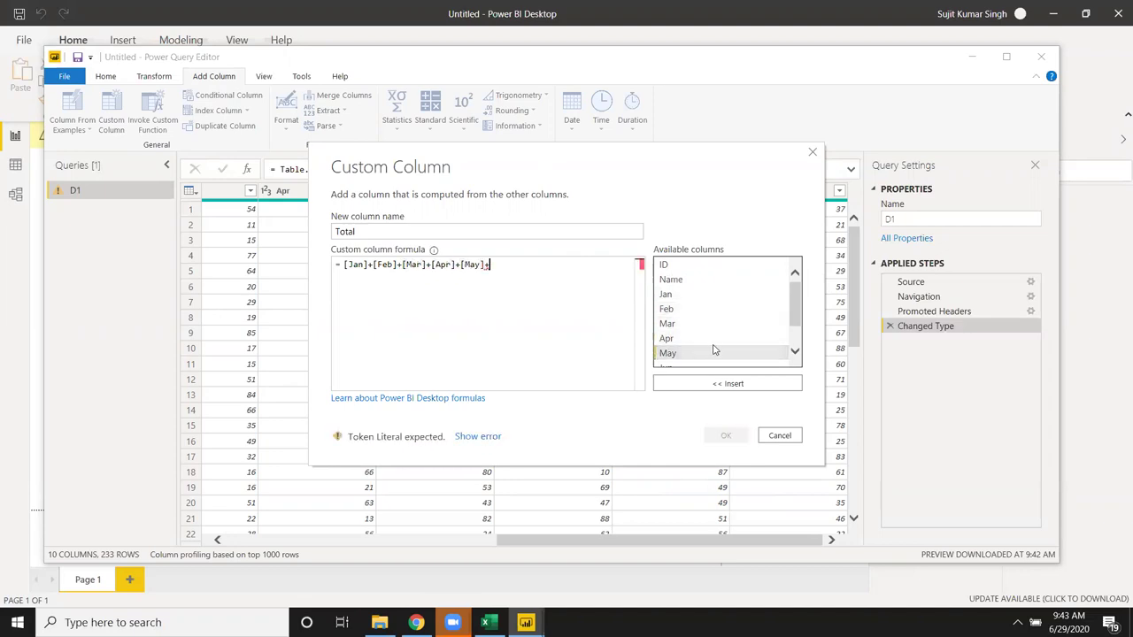
pyautogui.scroll(-1, 704, 341)
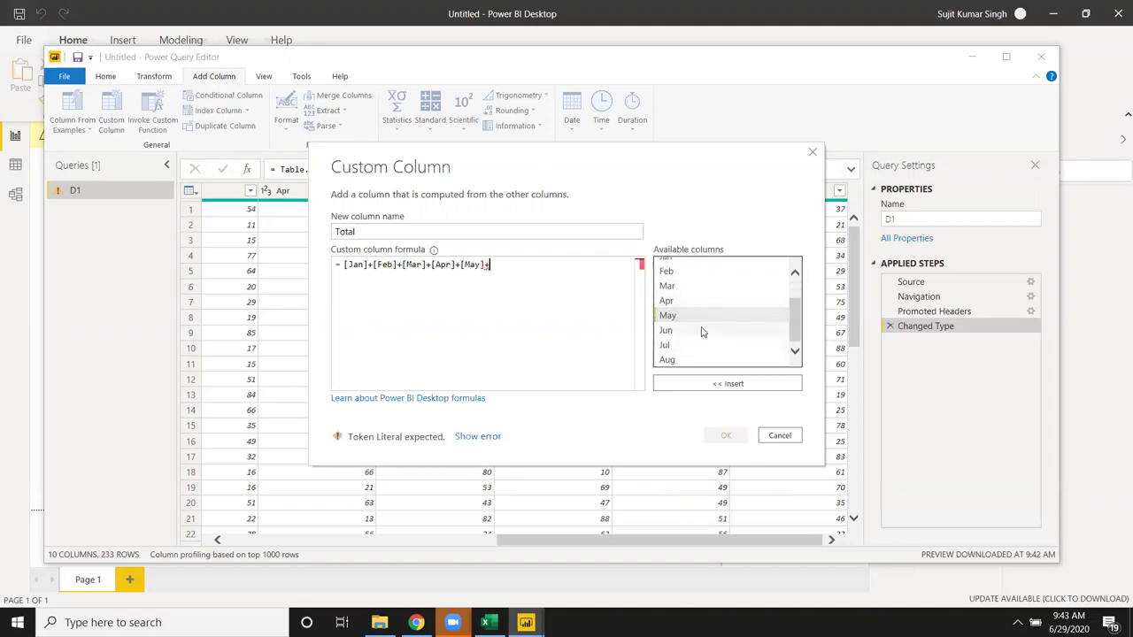
pyautogui.doubleClick(701, 331)
pyautogui.write('+')
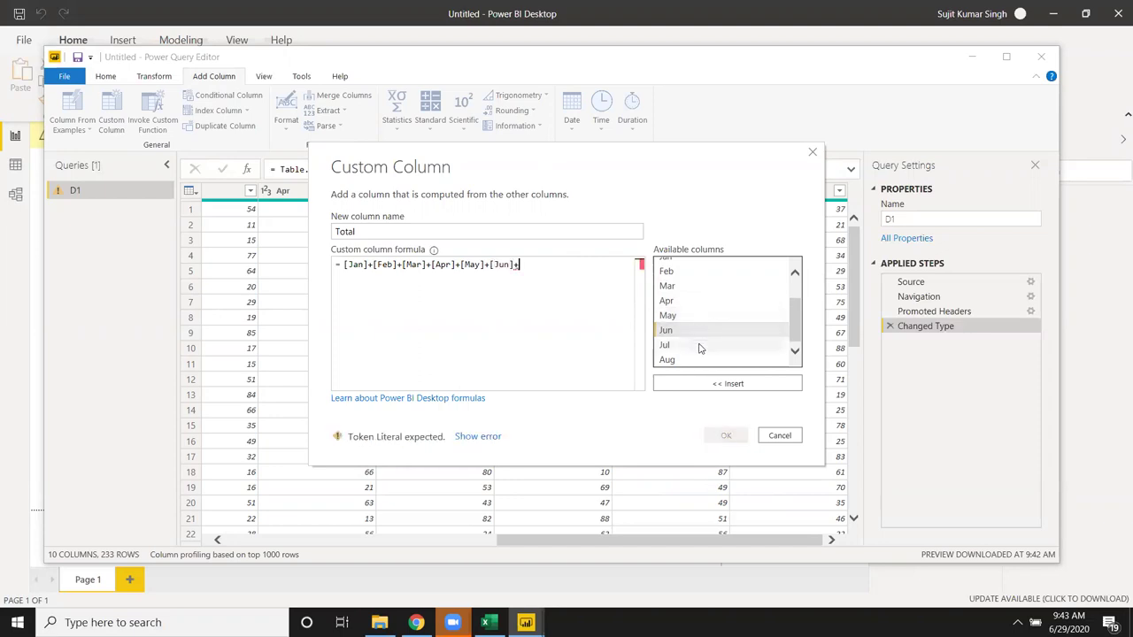
pyautogui.doubleClick(699, 345)
pyautogui.write('+')
pyautogui.doubleClick(699, 360)
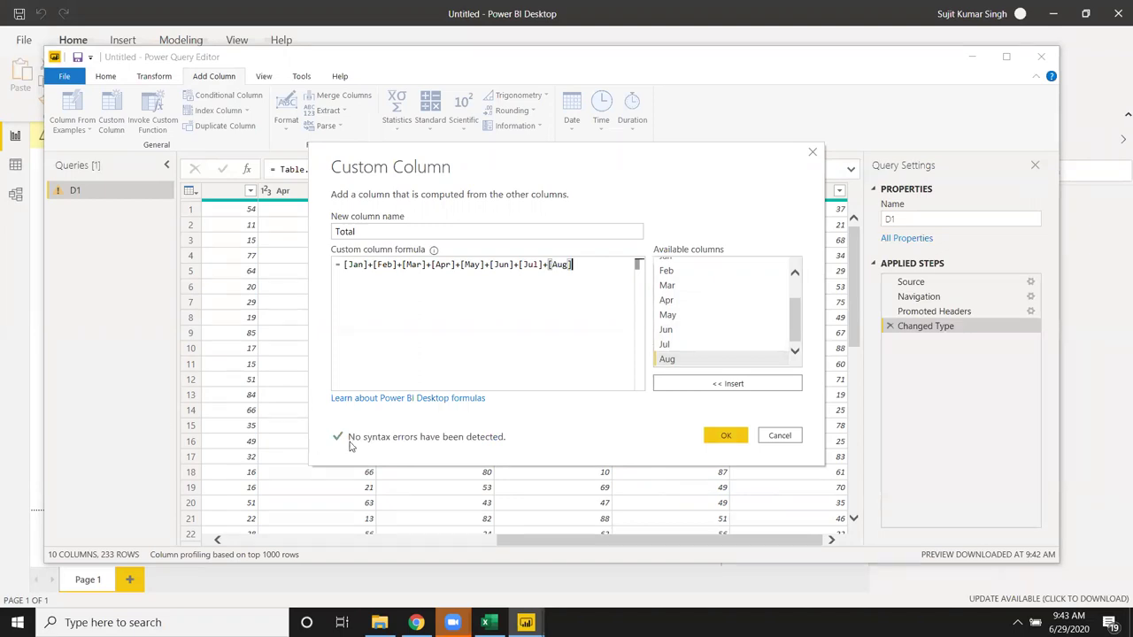
pyautogui.click(726, 436)
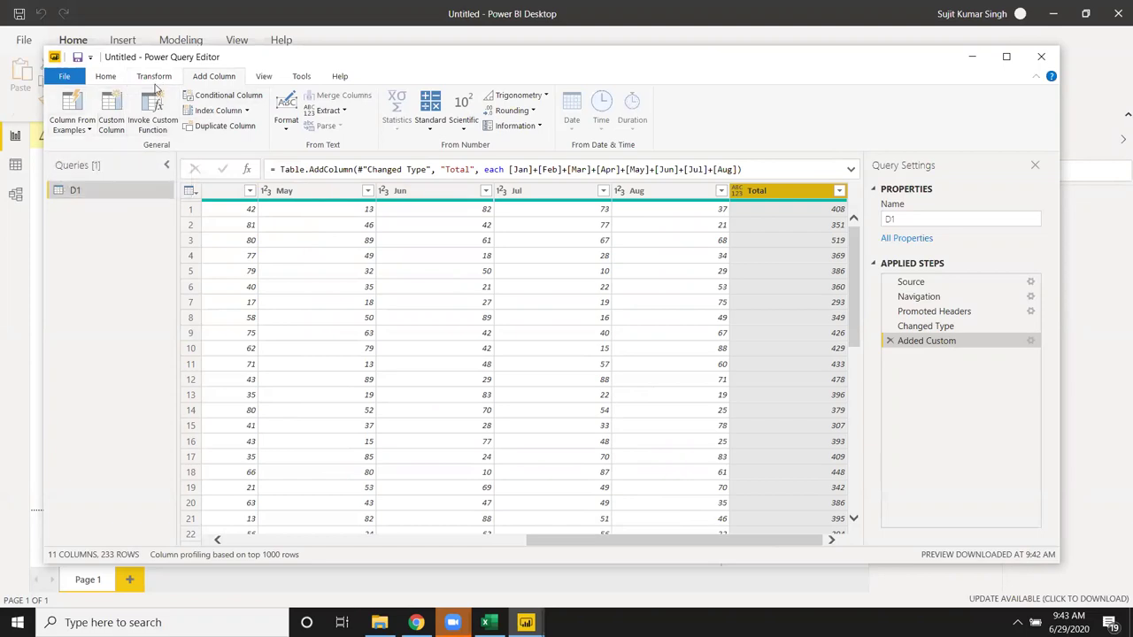
pyautogui.click(267, 77)
pyautogui.click(430, 116)
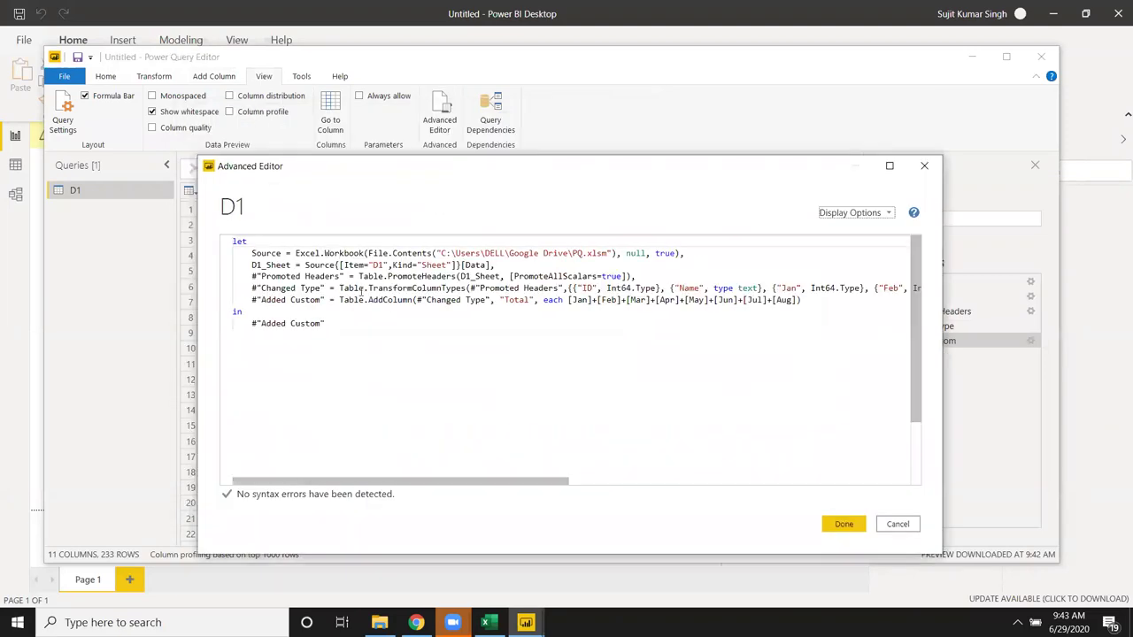
# Step: Walk through the Source, D1_Sheet, Promoted Headers, Changed Type and Added Custom steps in the code
pyautogui.click(252, 284)
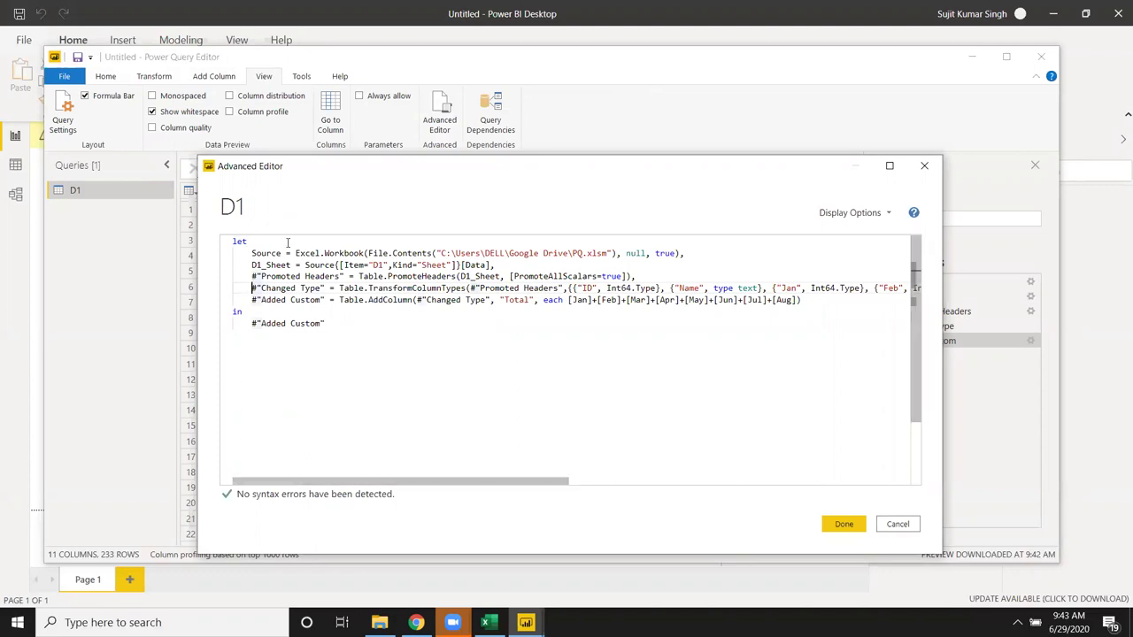
pyautogui.moveTo(290, 254); pyautogui.dragTo(686, 253)
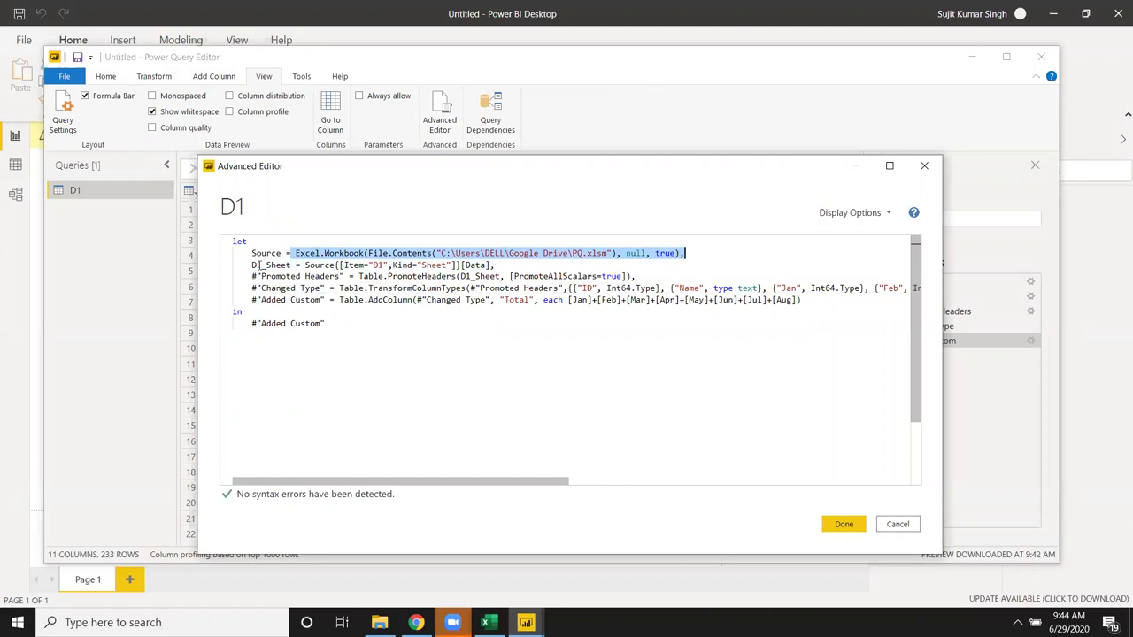
pyautogui.click(249, 265)
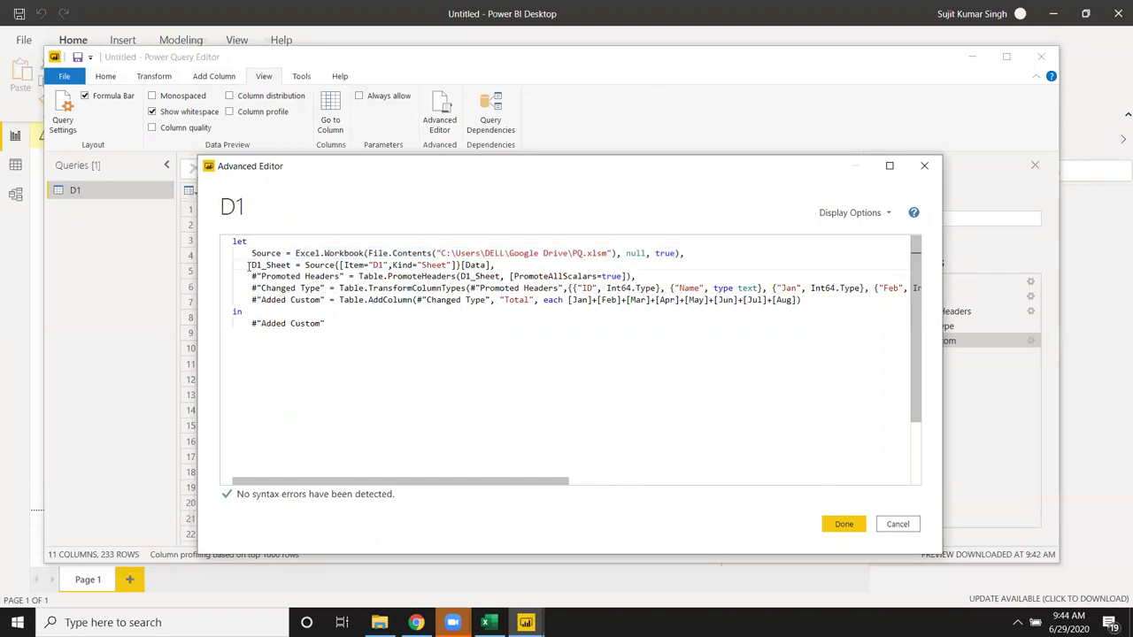
pyautogui.click(249, 279)
pyautogui.hotkey('shift', 'Home')
pyautogui.click(255, 289)
pyautogui.click(258, 302)
pyautogui.click(342, 301)
pyautogui.click(525, 301)
pyautogui.click(565, 301)
pyautogui.moveTo(568, 287); pyautogui.dragTo(793, 309)
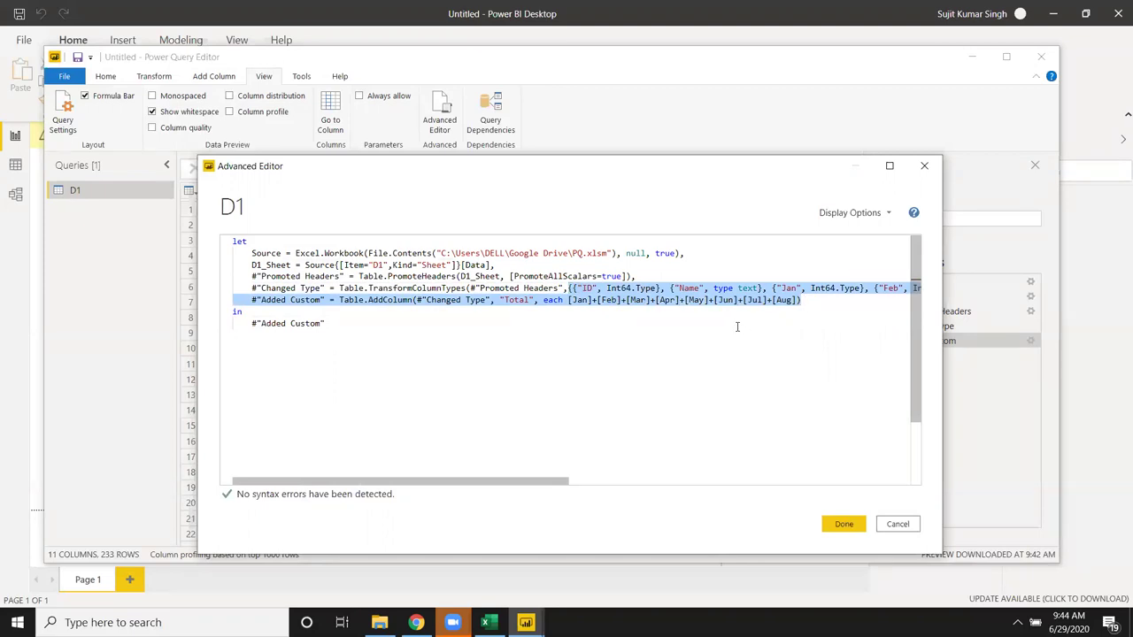
pyautogui.click(737, 326)
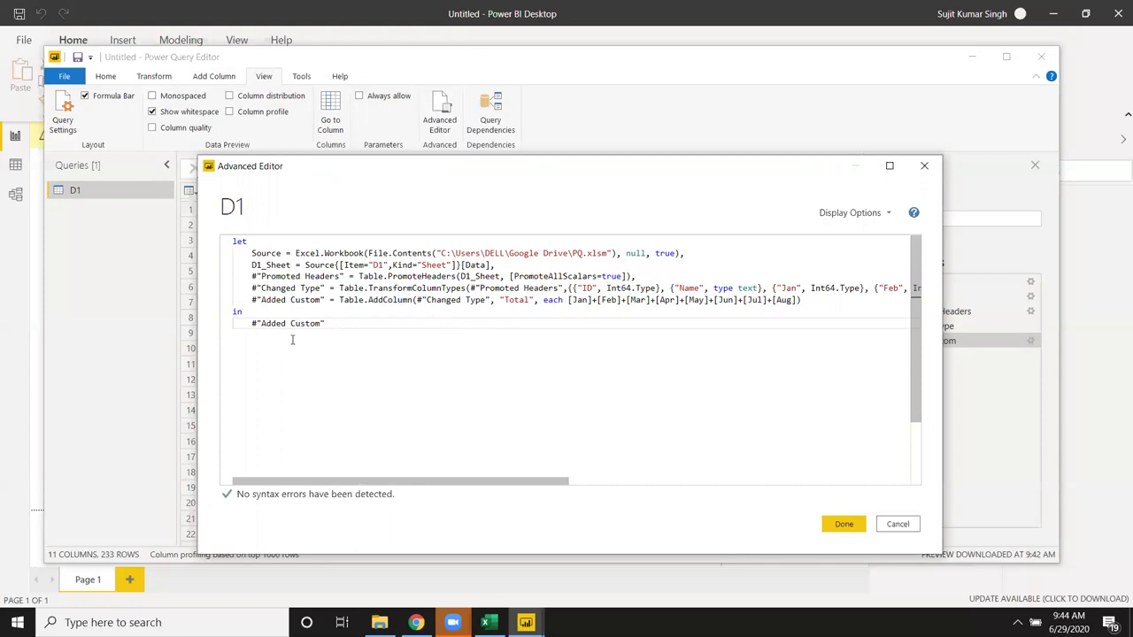
# Step: Highlight the let block's steps and the returned #"Added Custom" output name
pyautogui.doubleClick(239, 241)
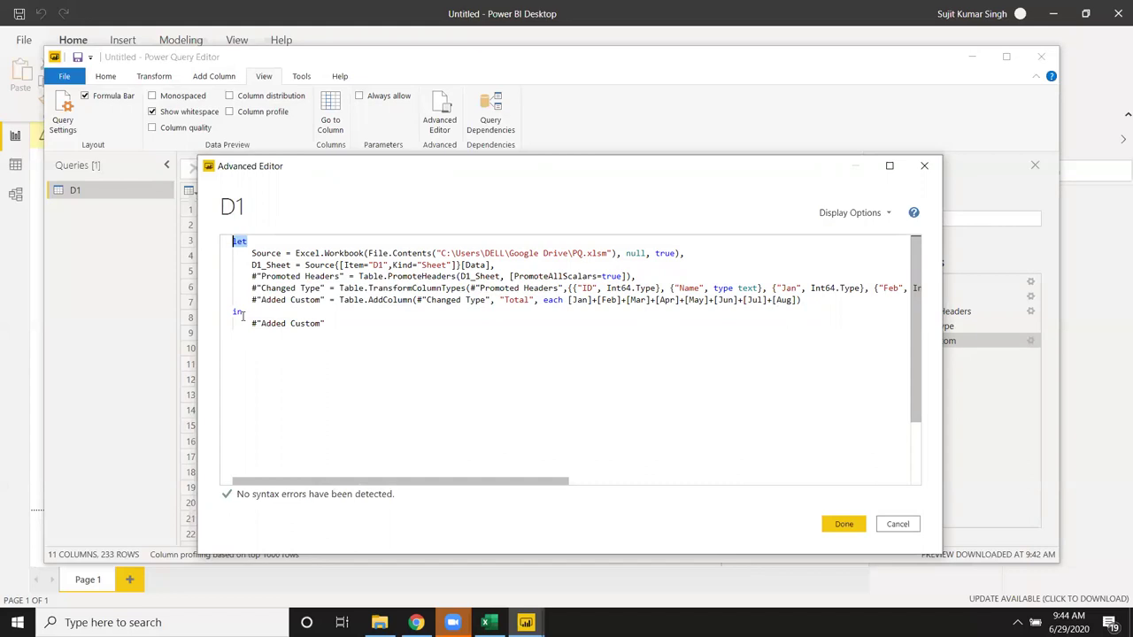
pyautogui.moveTo(249, 254); pyautogui.dragTo(810, 301)
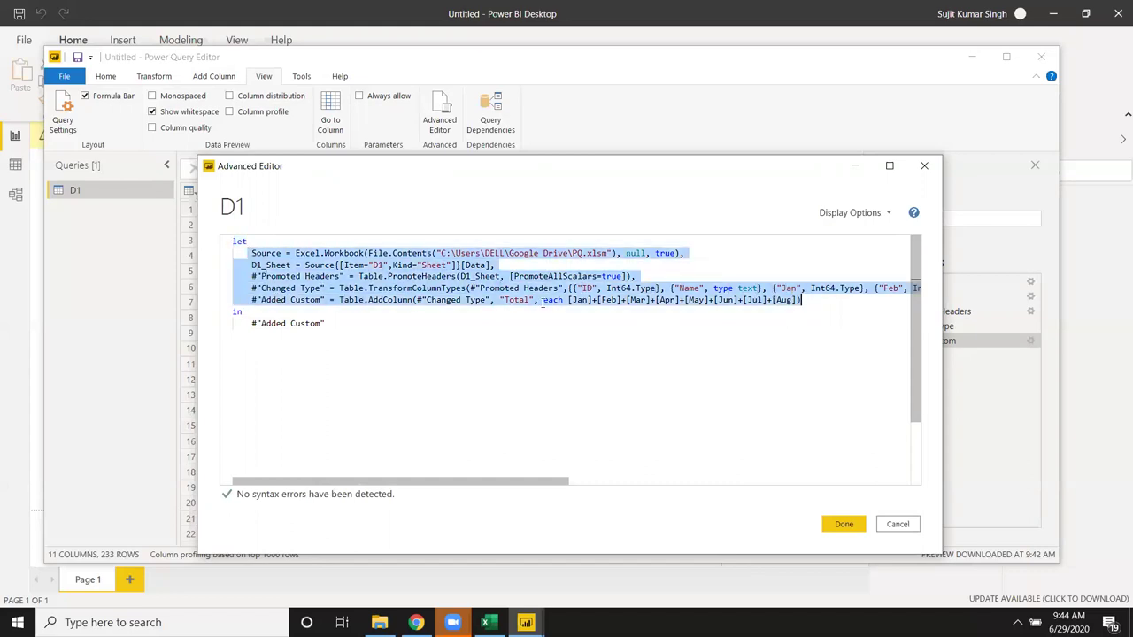
pyautogui.click(238, 311)
pyautogui.moveTo(249, 323); pyautogui.dragTo(326, 324)
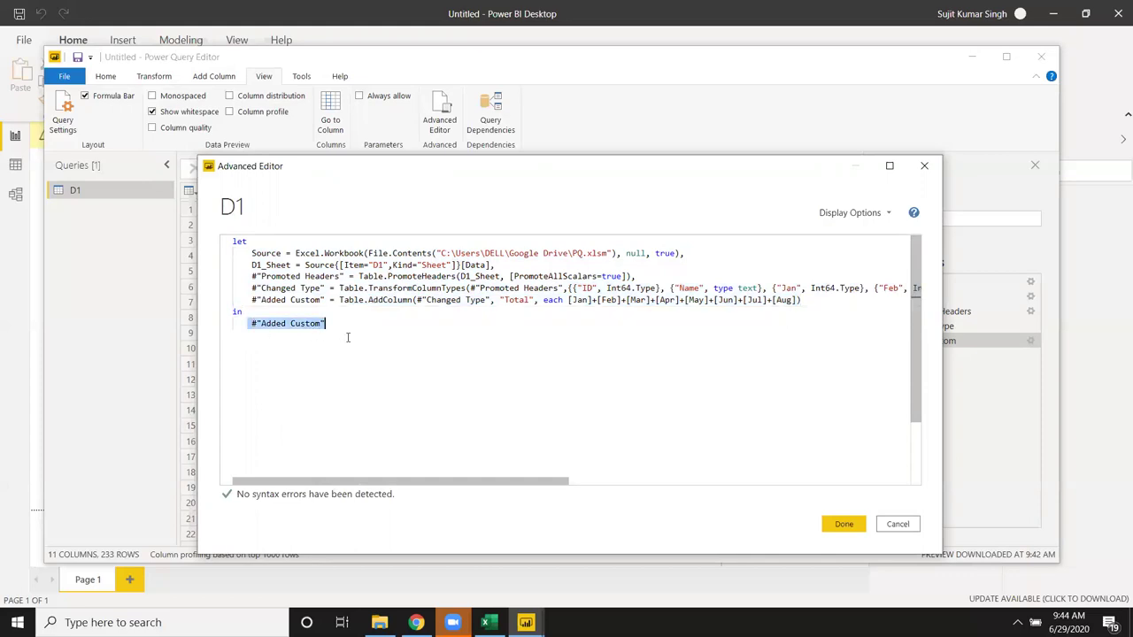
pyautogui.moveTo(335, 172); pyautogui.dragTo(563, 141)
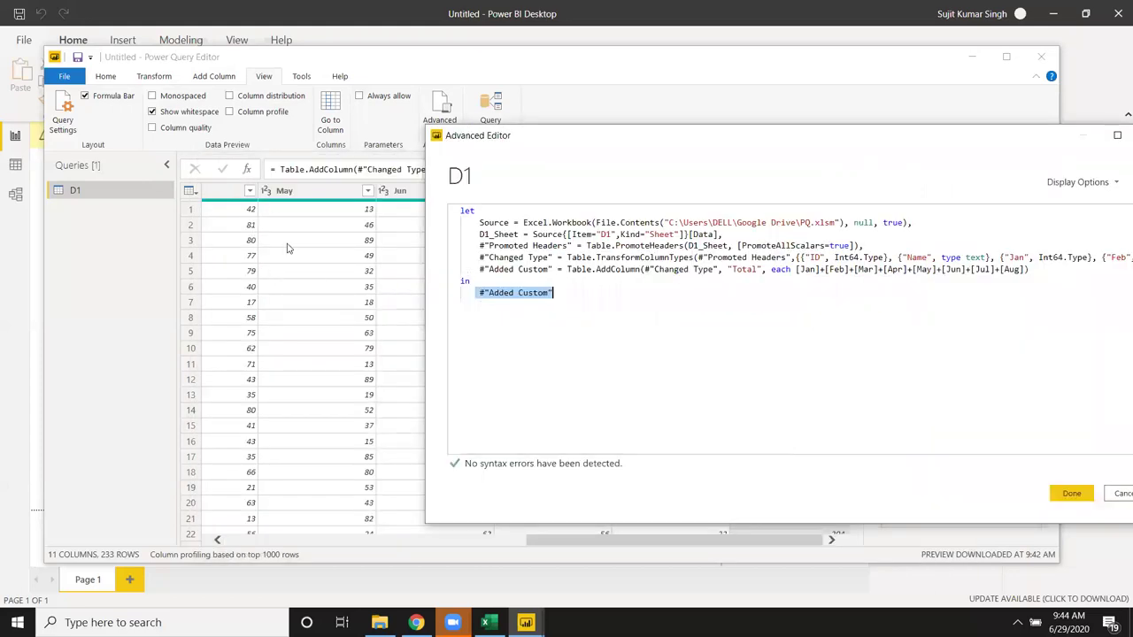
# Step: Reposition the Advanced Editor and select the Added Custom step and the returned line
pyautogui.moveTo(584, 141); pyautogui.dragTo(411, 129)
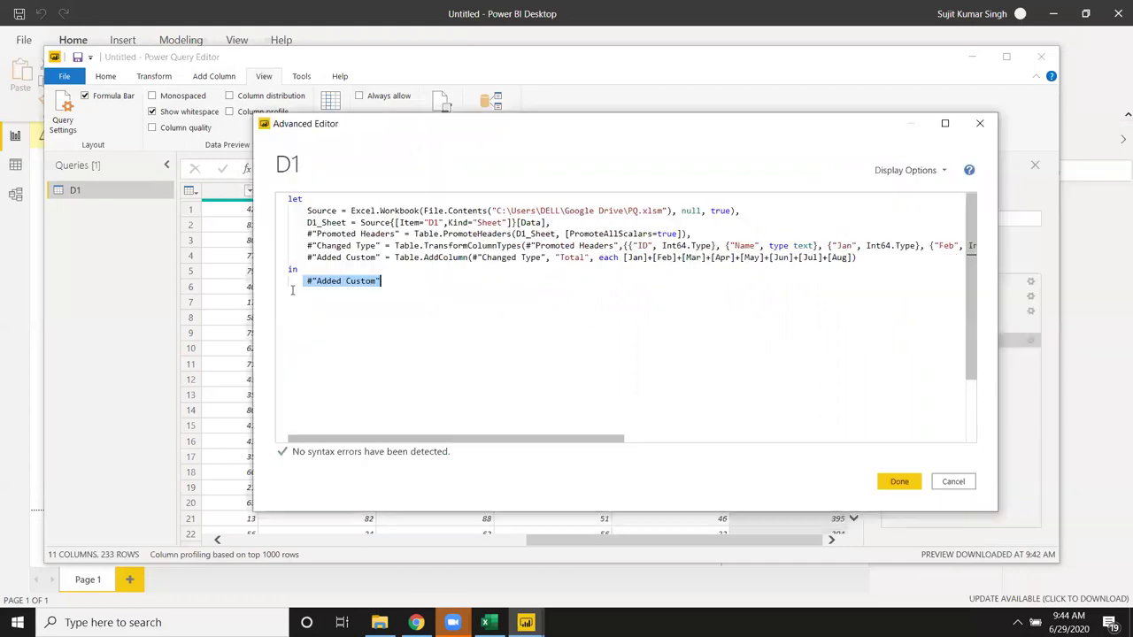
pyautogui.click(242, 172)
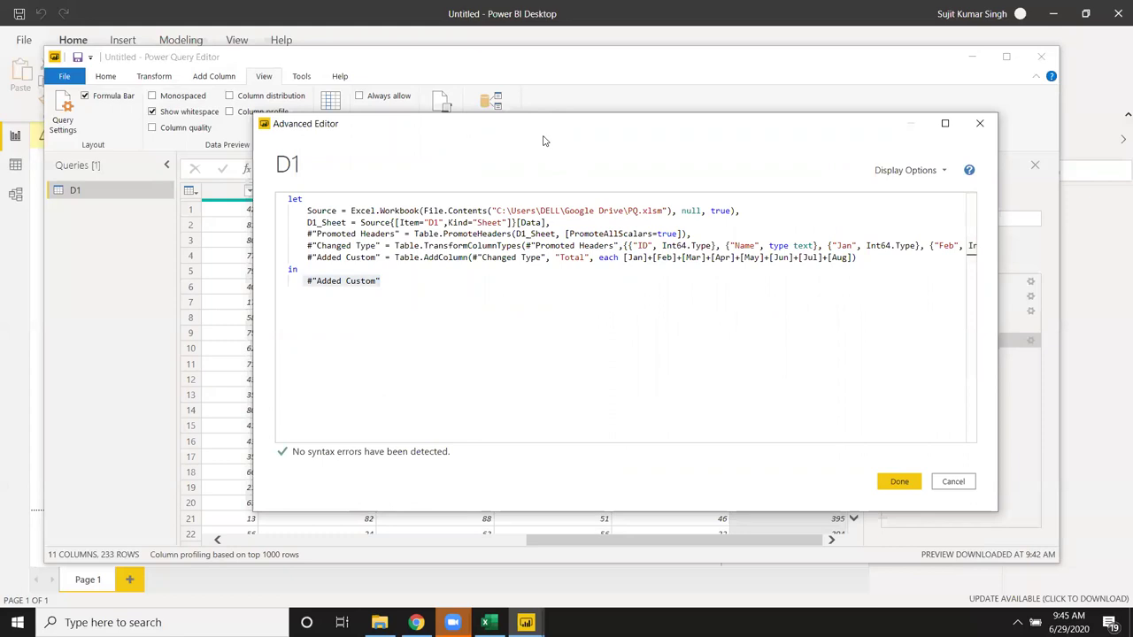
pyautogui.moveTo(544, 141); pyautogui.dragTo(404, 158)
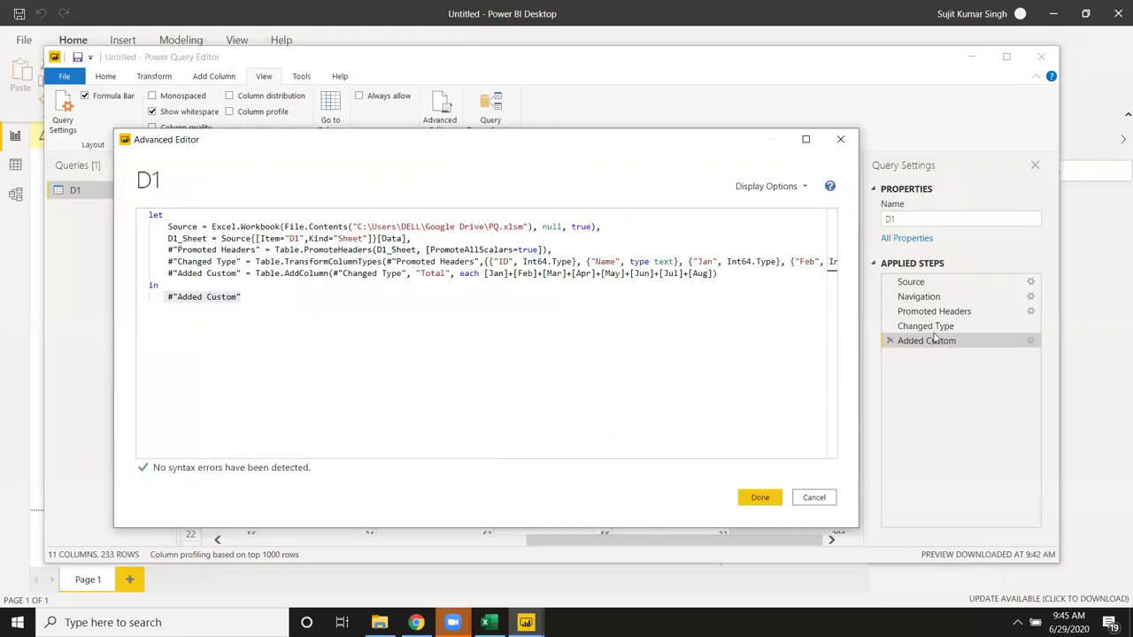
pyautogui.click(190, 273)
pyautogui.doubleClick(217, 275)
pyautogui.click(218, 303)
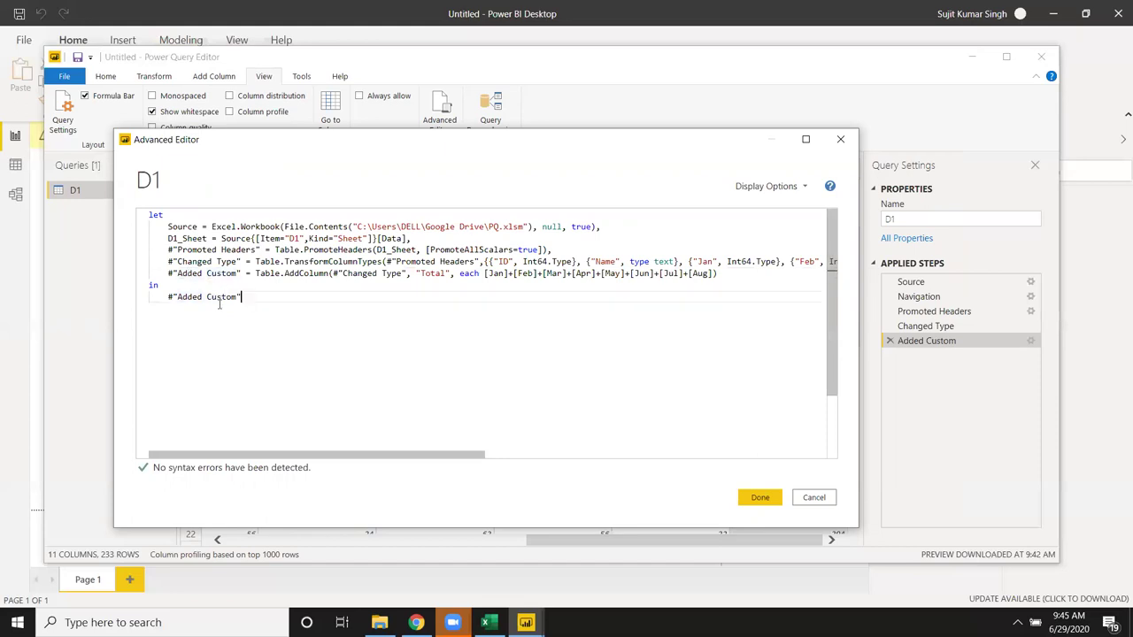
pyautogui.tripleClick(220, 298)
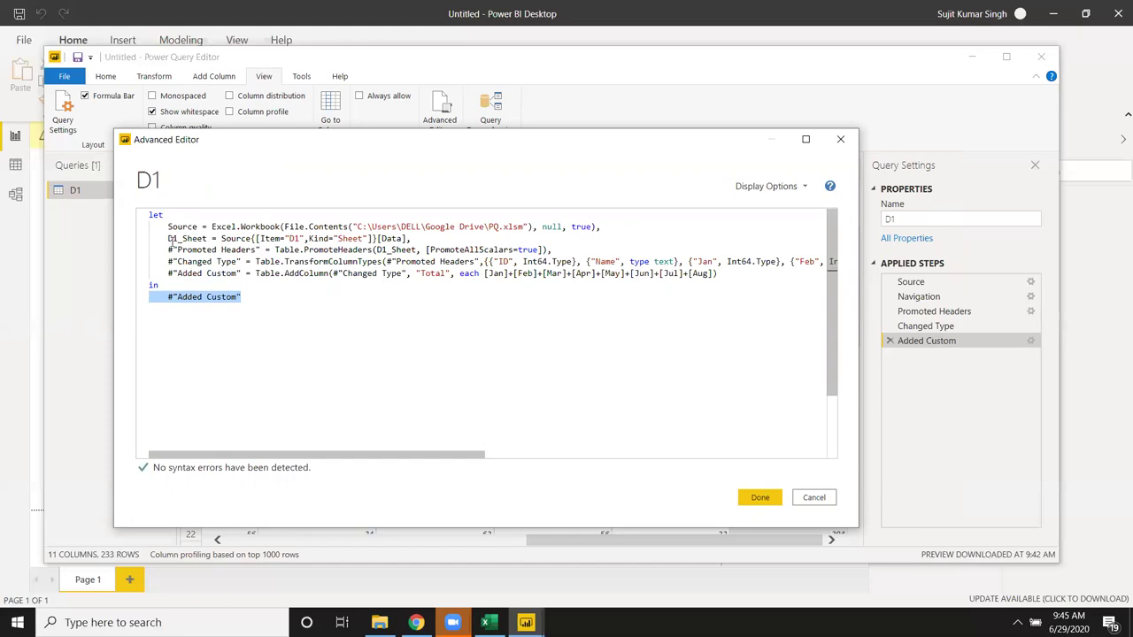
# Step: Step through the Source, D1_Sheet, Promoted Headers and Added Custom lines to the returned #"Added Custom"
pyautogui.click(167, 226)
pyautogui.click(169, 238)
pyautogui.click(168, 249)
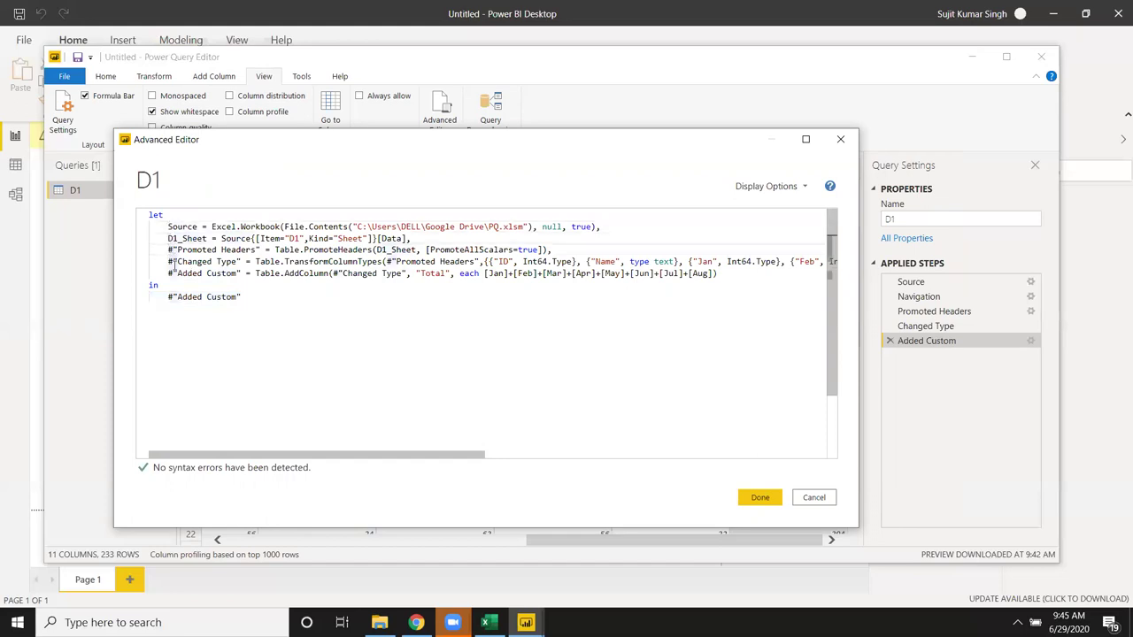
pyautogui.click(174, 273)
pyautogui.click(168, 298)
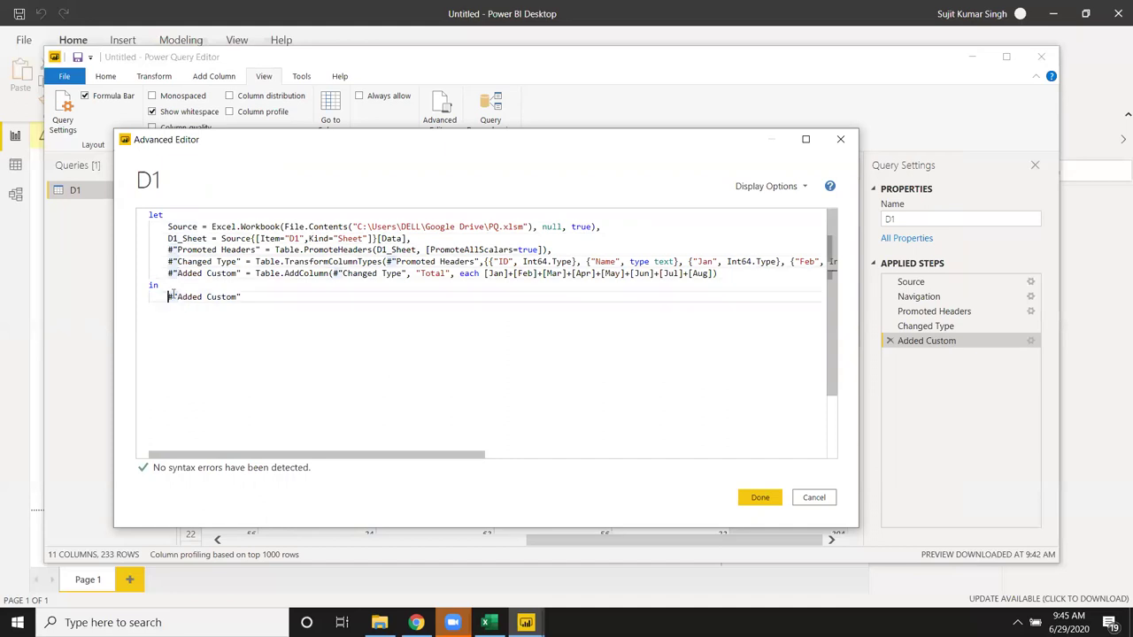
pyautogui.keyDown('shift'); pyautogui.click(244, 298); pyautogui.keyUp('shift')
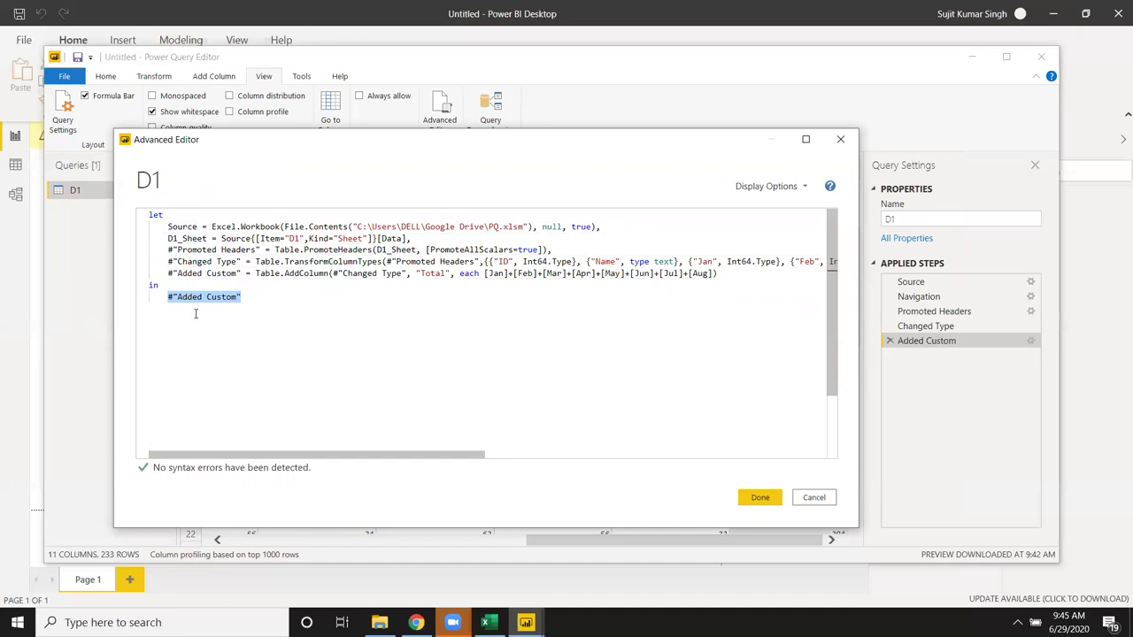
pyautogui.doubleClick(217, 299)
pyautogui.moveTo(171, 298); pyautogui.dragTo(244, 297)
# Step: Highlight the AddColumn call and Total's month-sum formula, then close the editor with Done
pyautogui.moveTo(165, 227)
pyautogui.mouseDown()
pyautogui.moveTo(342, 256)
pyautogui.moveTo(152, 274)
pyautogui.mouseUp()
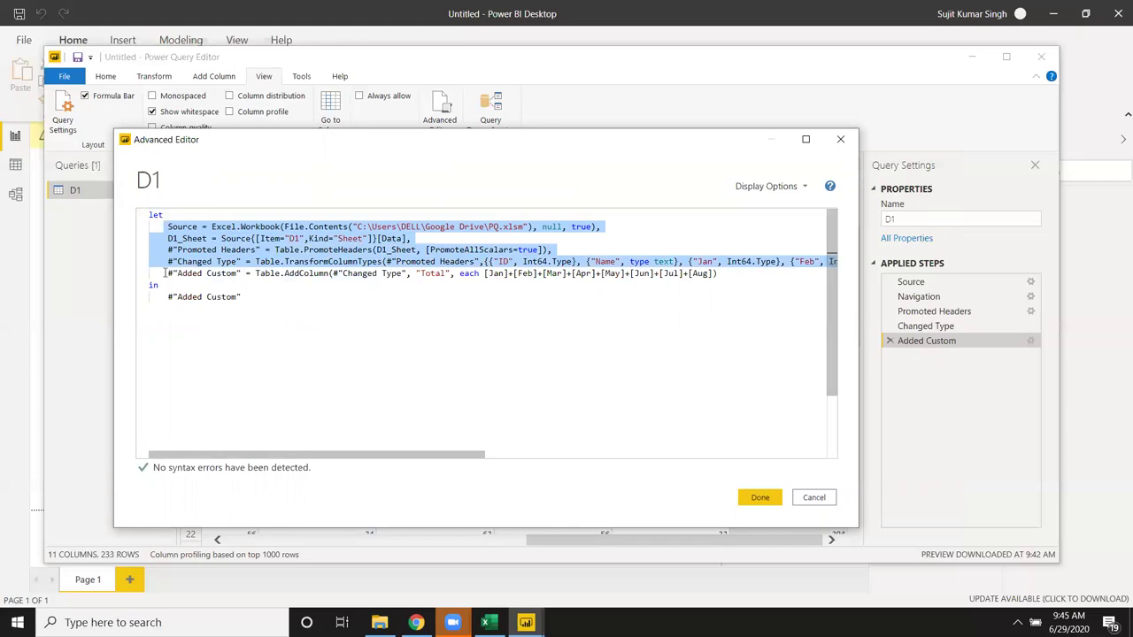
pyautogui.click(263, 275)
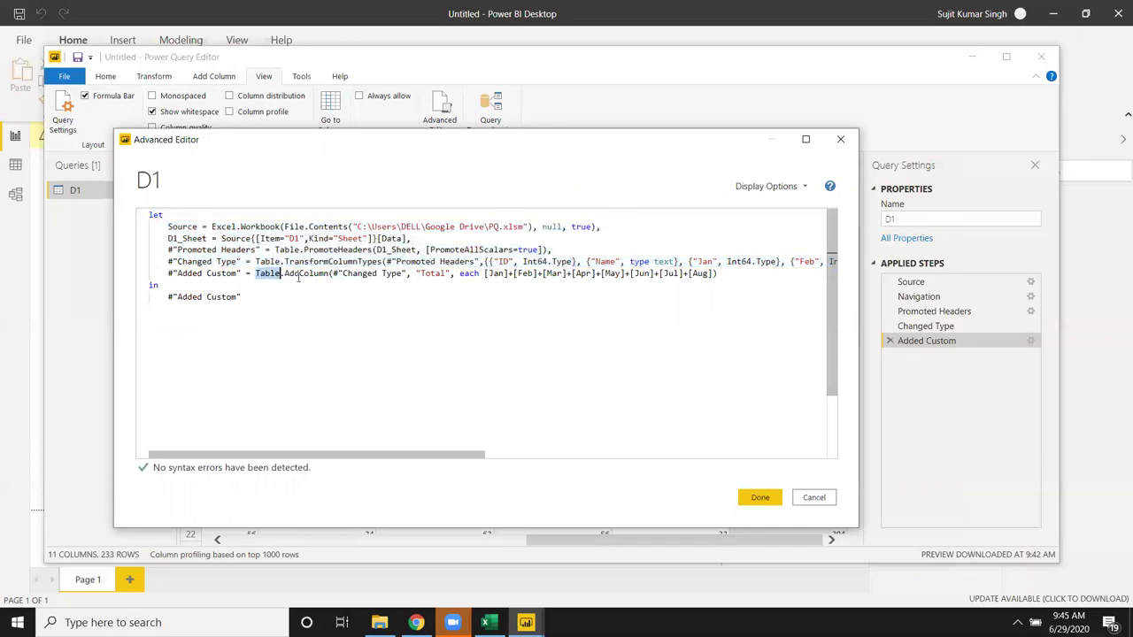
pyautogui.moveTo(284, 275); pyautogui.dragTo(330, 275)
pyautogui.click(330, 276)
pyautogui.moveTo(484, 275); pyautogui.dragTo(713, 275)
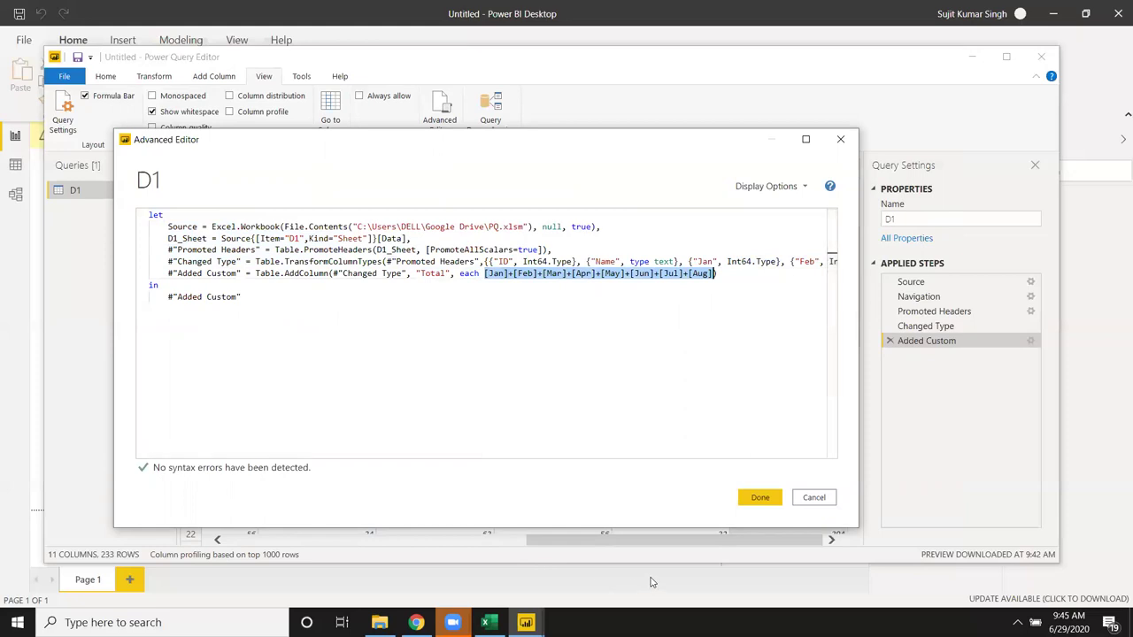
pyautogui.click(748, 498)
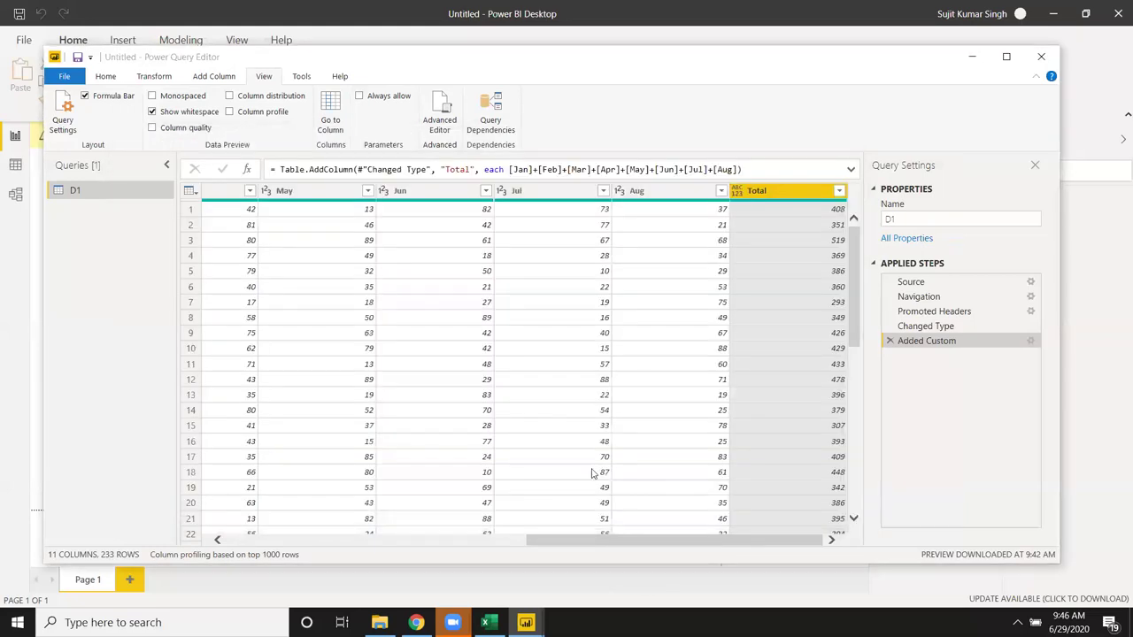
# Step: Create a GST custom column with the formula [Total]*0.18
pyautogui.click(215, 77)
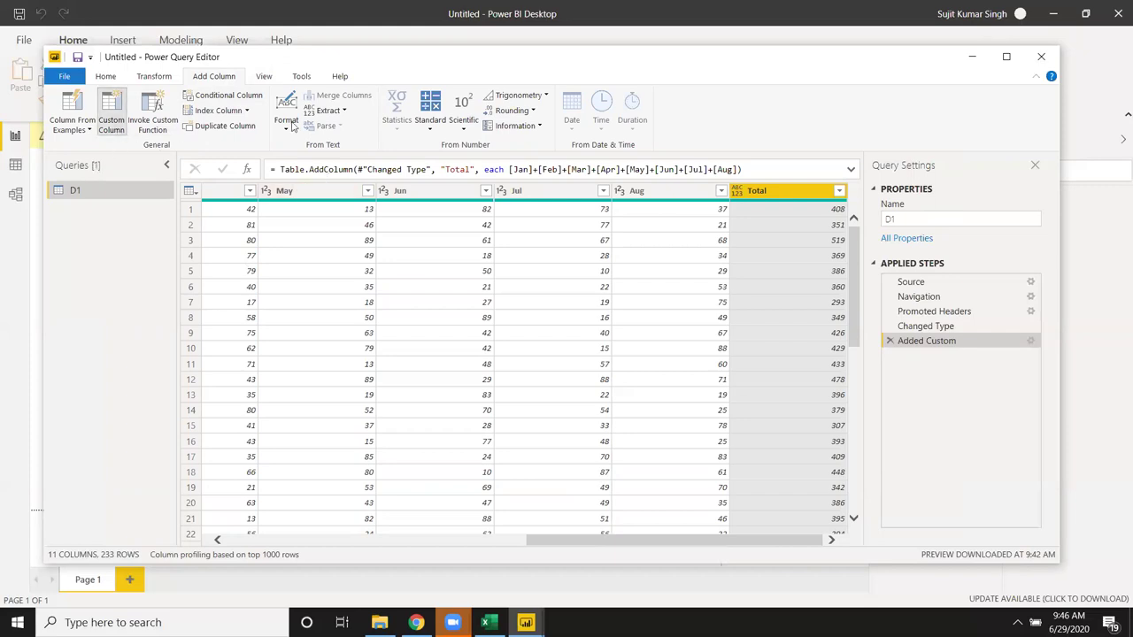
pyautogui.doubleClick(373, 231)
pyautogui.write('S')
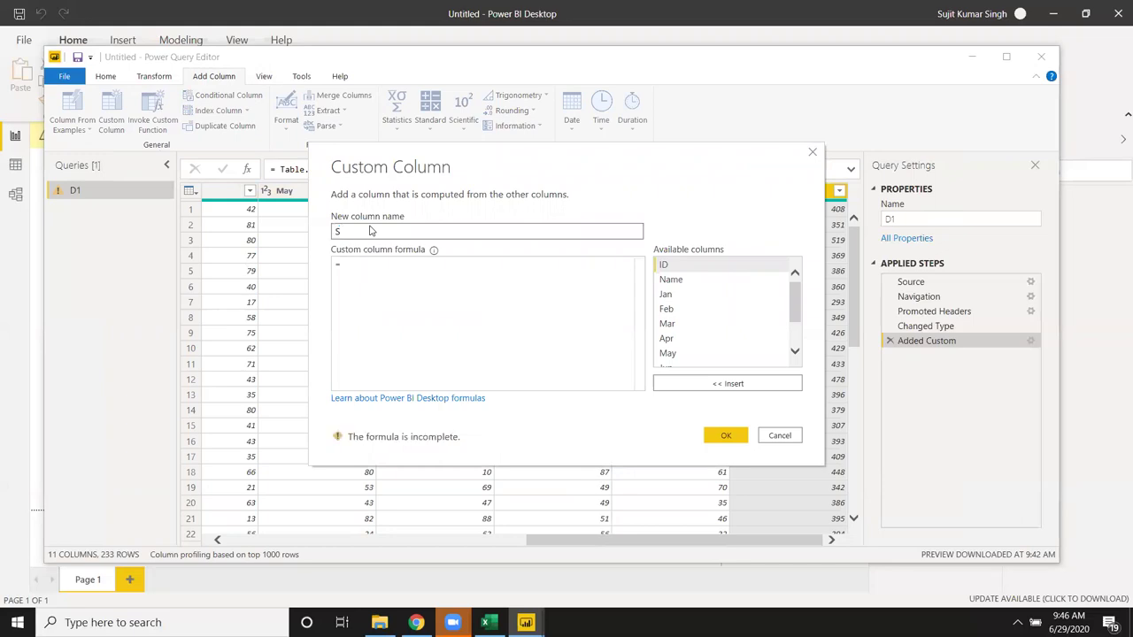
pyautogui.write('GST')
pyautogui.click(422, 266)
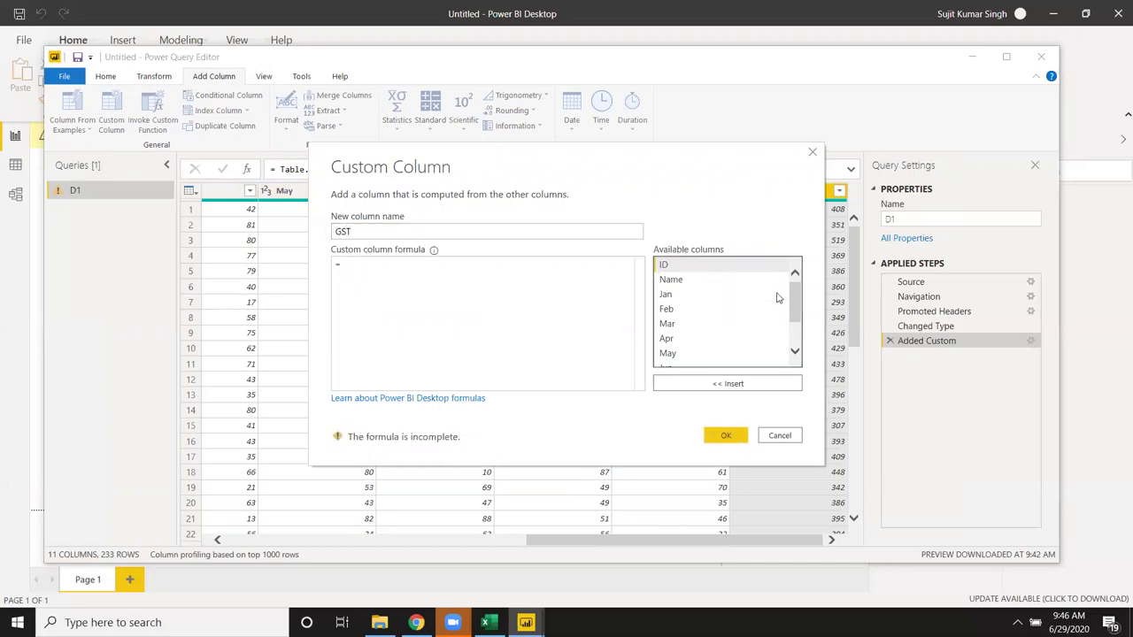
pyautogui.moveTo(798, 307); pyautogui.dragTo(792, 357)
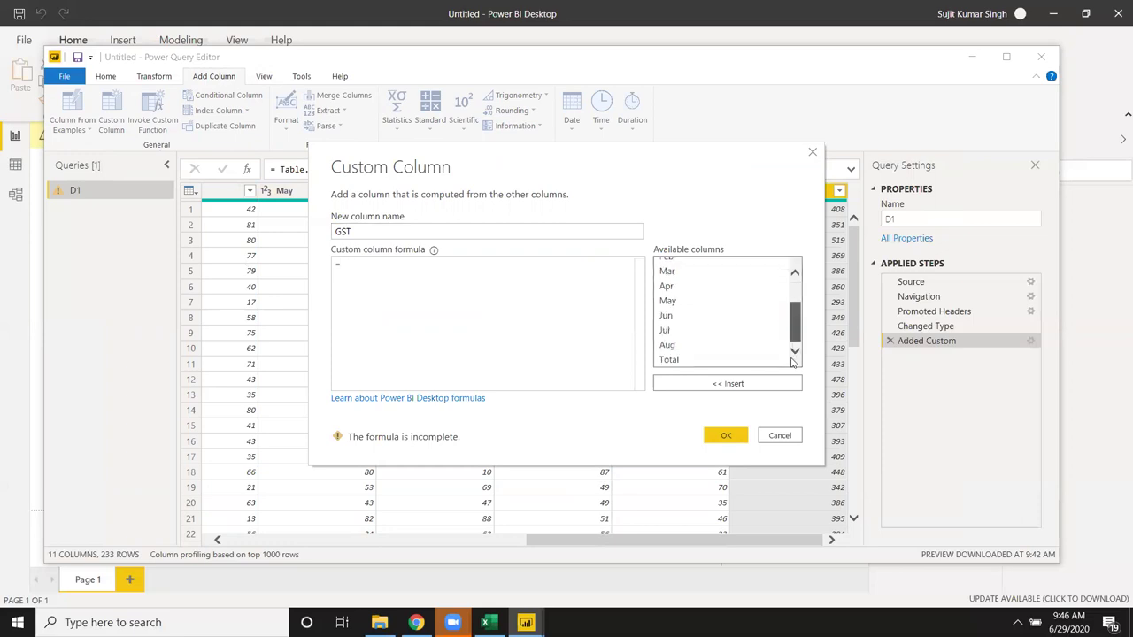
pyautogui.doubleClick(715, 363)
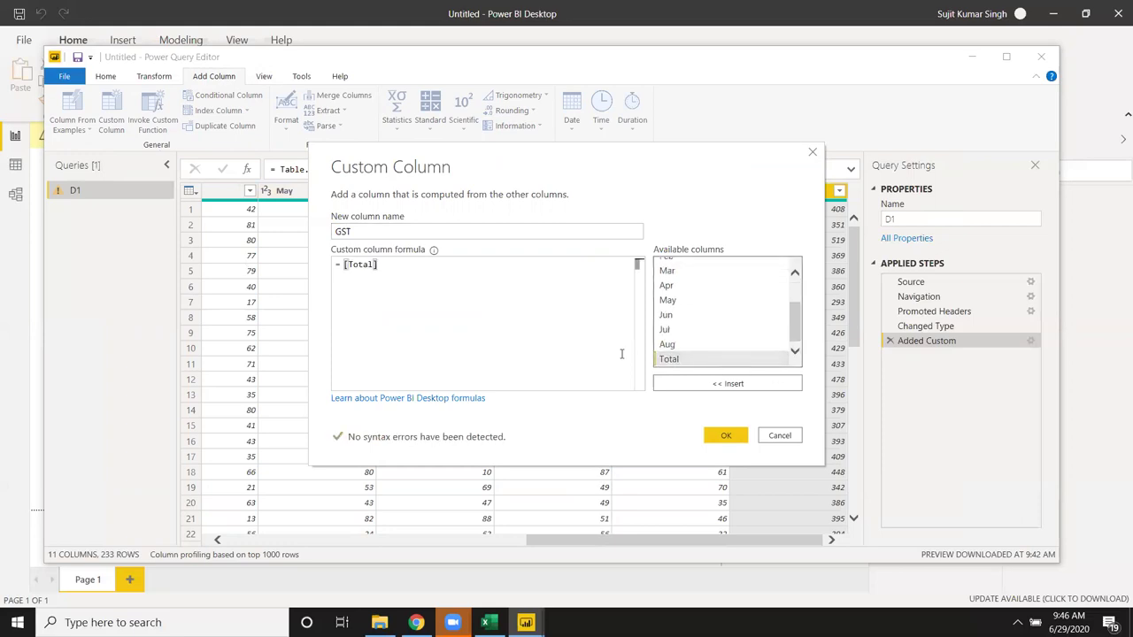
pyautogui.write('*18%')
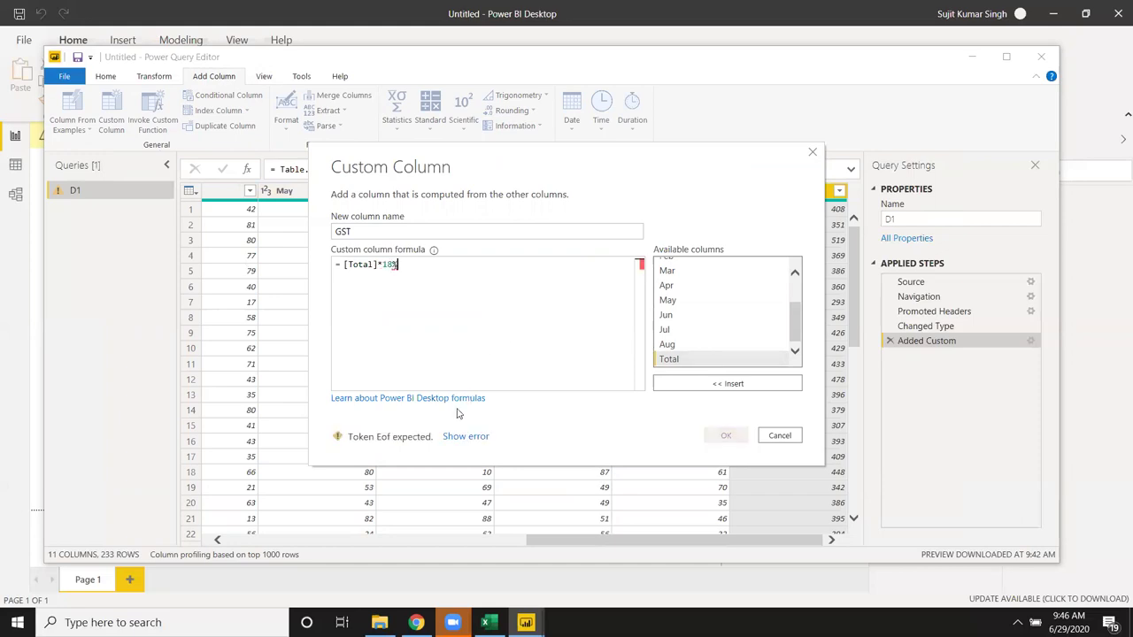
pyautogui.press('BackSpace')
pyautogui.press('BackSpace')
pyautogui.press('BackSpace')
pyautogui.write('0.18/')
pyautogui.press('BackSpace')
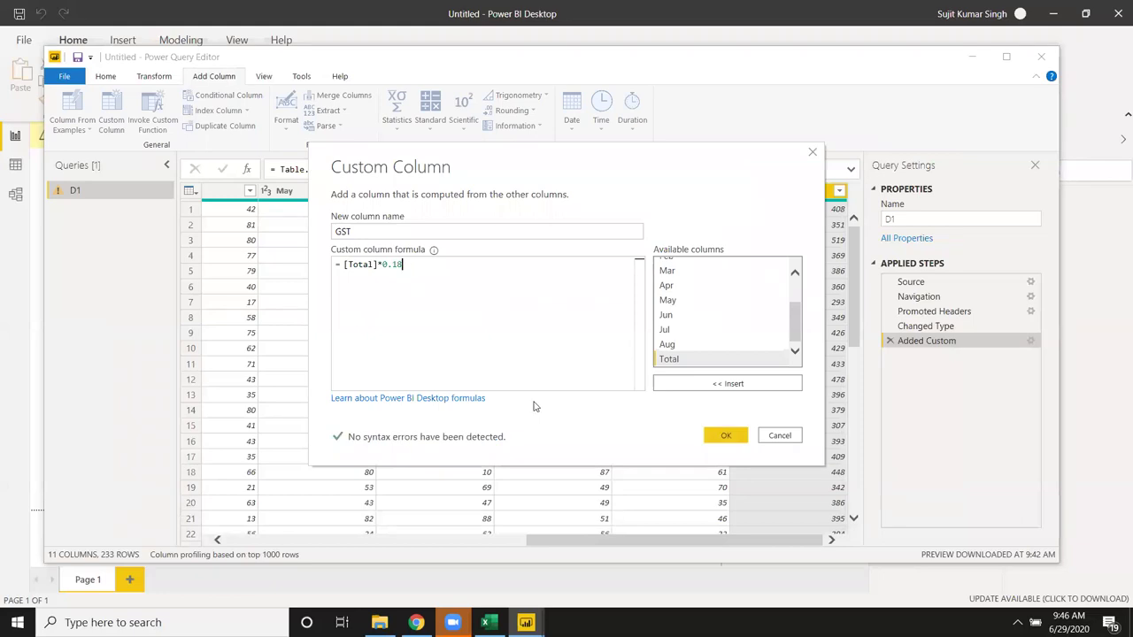
pyautogui.click(724, 436)
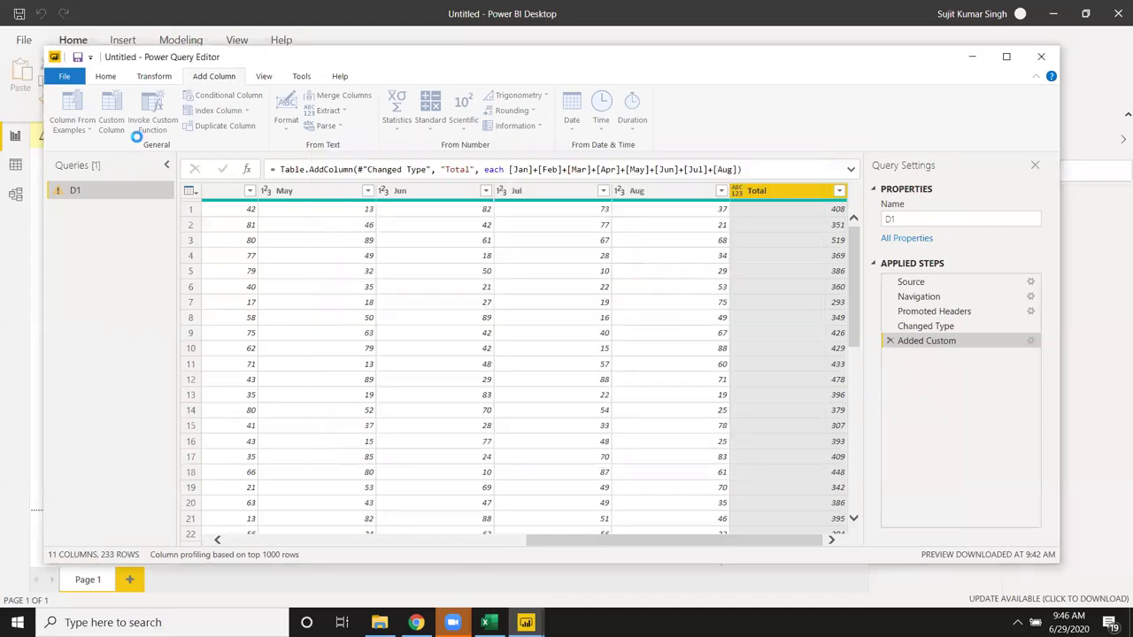
# Step: Open the Advanced Editor and inspect the Added Custom1 step computing [Total]*0.18
pyautogui.click(294, 78)
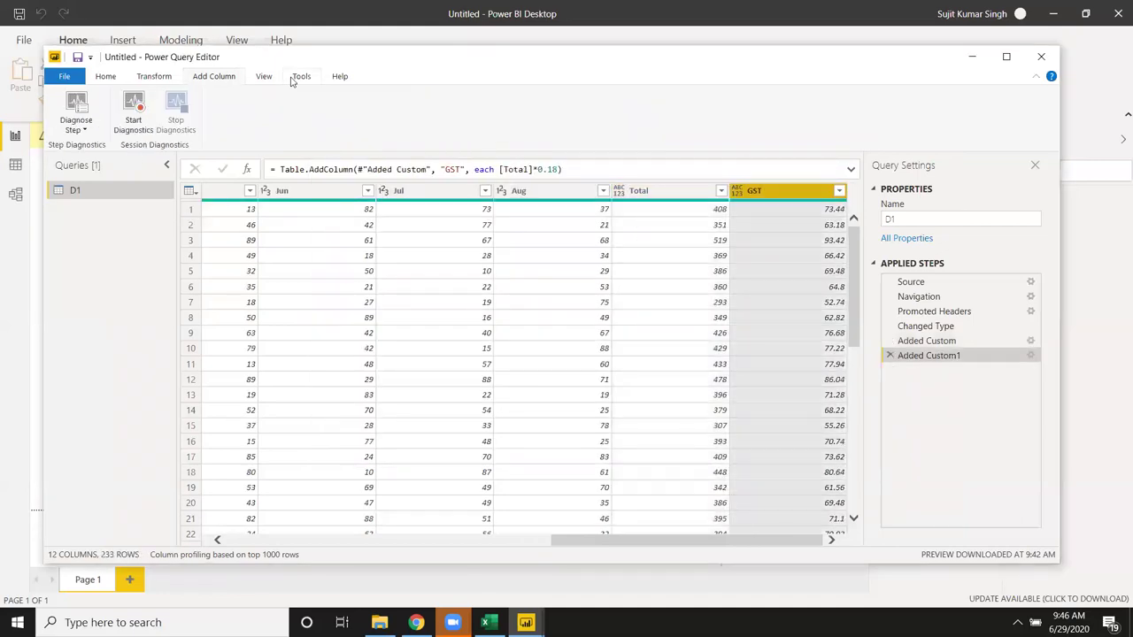
pyautogui.click(271, 80)
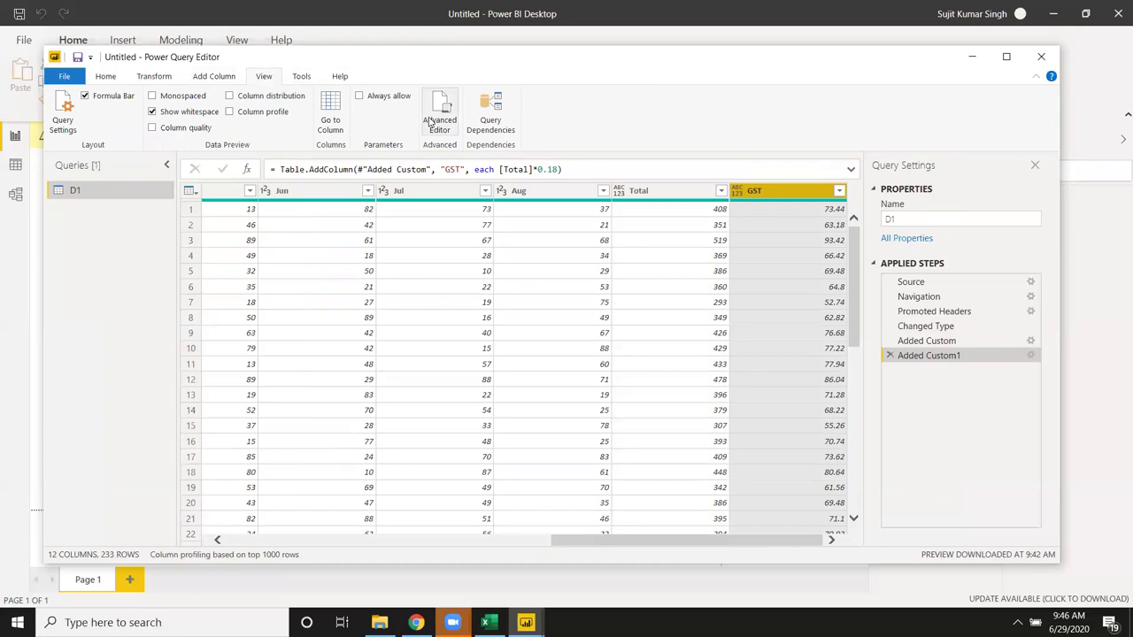
pyautogui.click(431, 121)
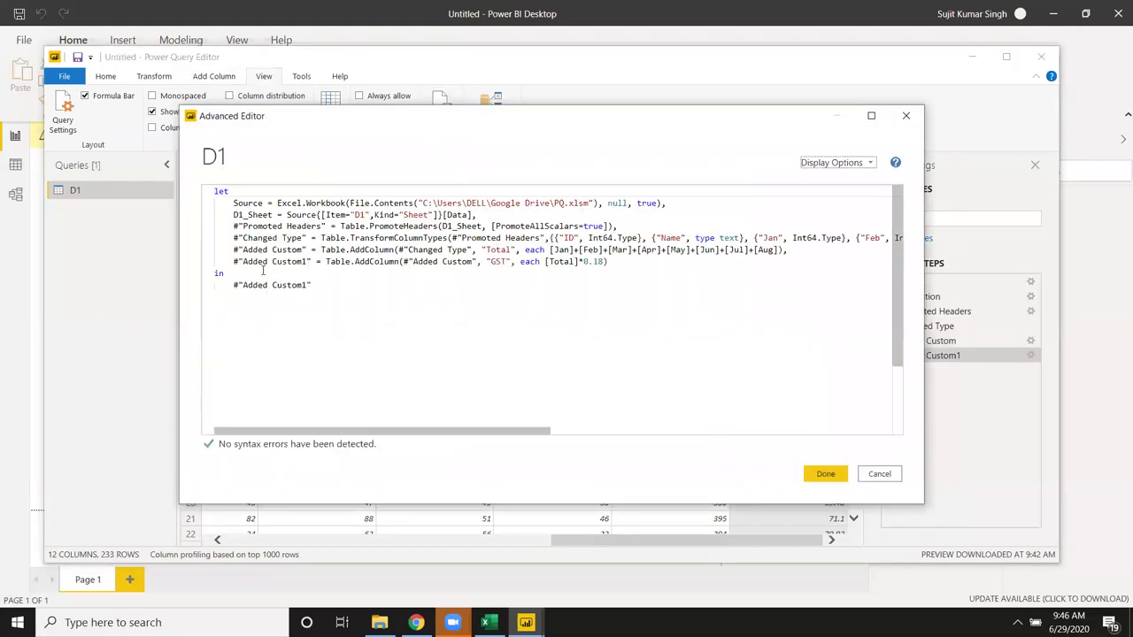
pyautogui.doubleClick(287, 249)
pyautogui.doubleClick(275, 262)
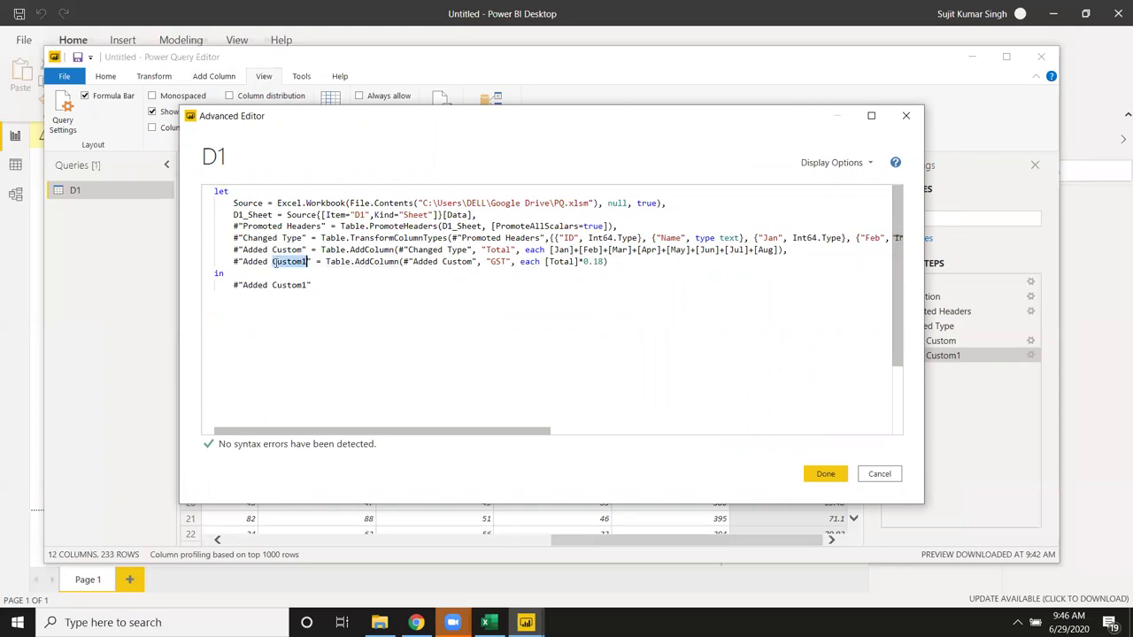
pyautogui.click(444, 264)
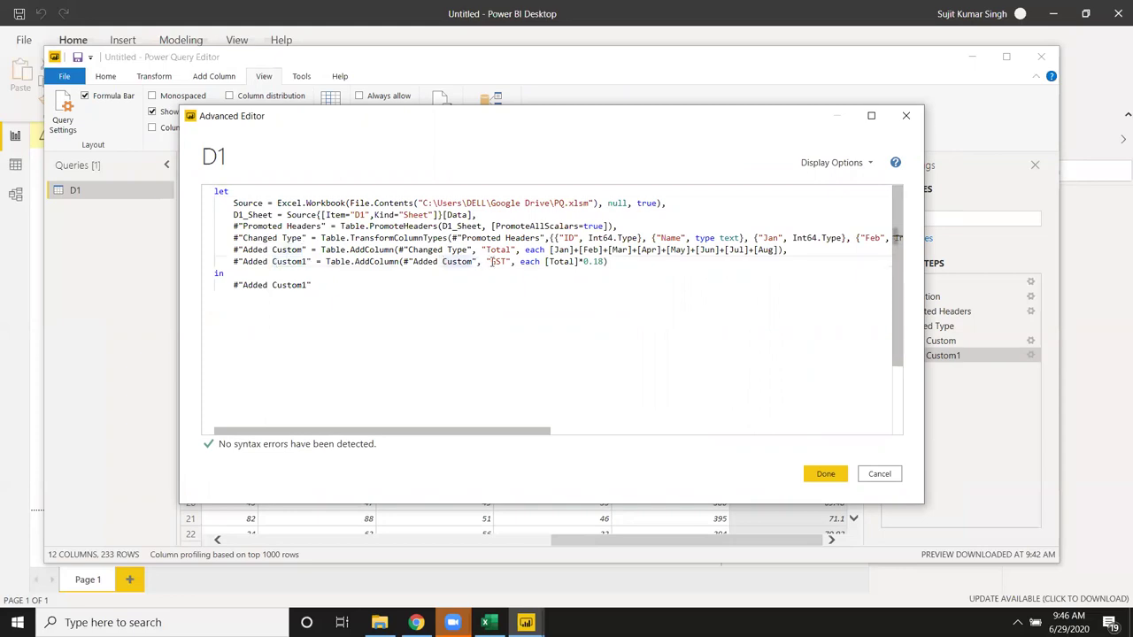
pyautogui.moveTo(606, 262); pyautogui.dragTo(522, 257)
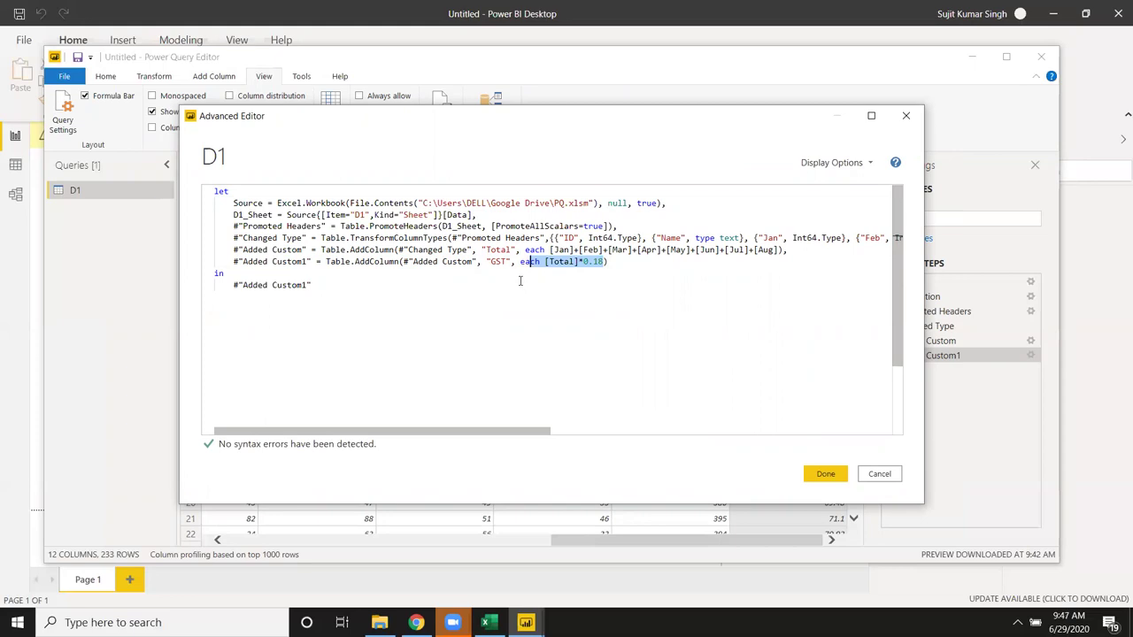
pyautogui.moveTo(611, 262); pyautogui.dragTo(224, 257)
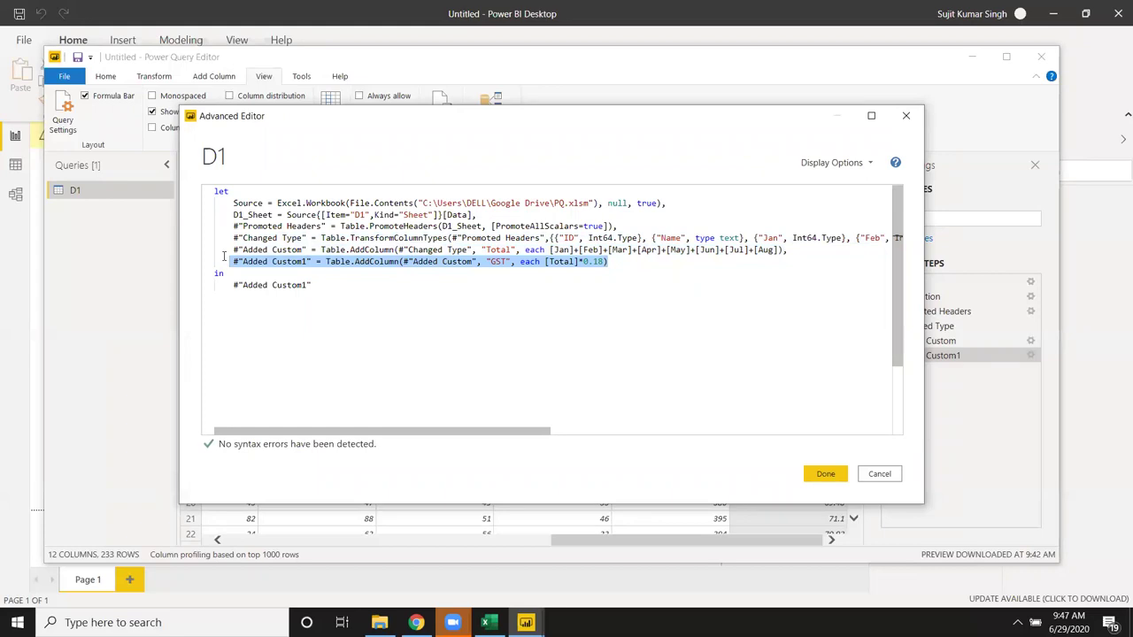
pyautogui.click(402, 282)
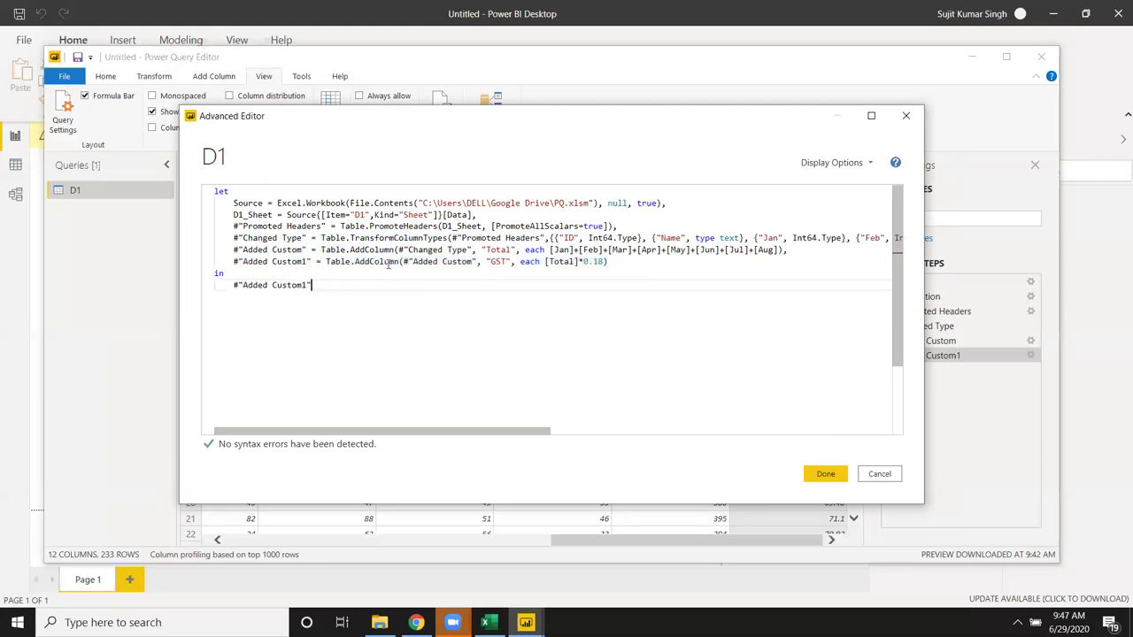
pyautogui.click(407, 261)
pyautogui.moveTo(403, 261); pyautogui.dragTo(475, 261)
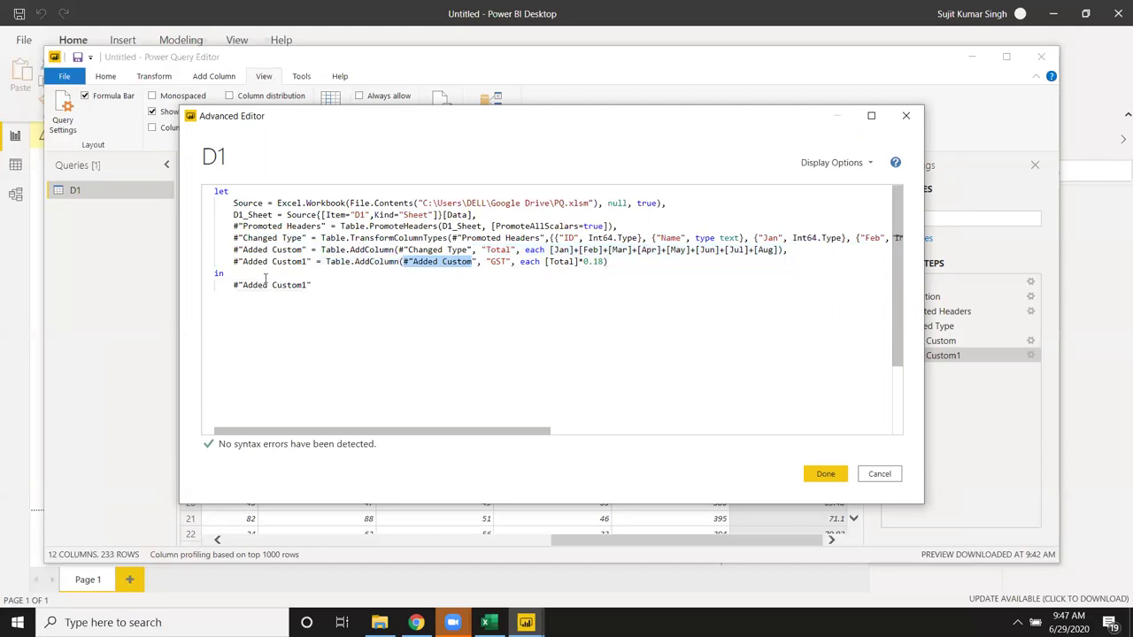
# Step: Trace how each step references the previous one, then close the editor with Done
pyautogui.doubleClick(255, 250)
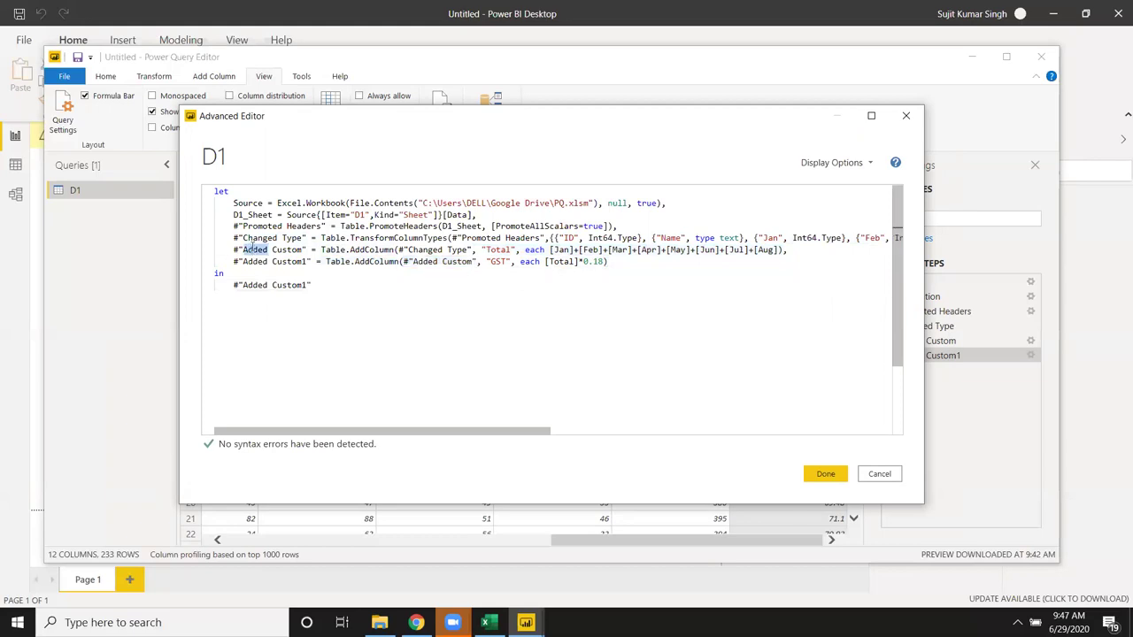
pyautogui.click(264, 227)
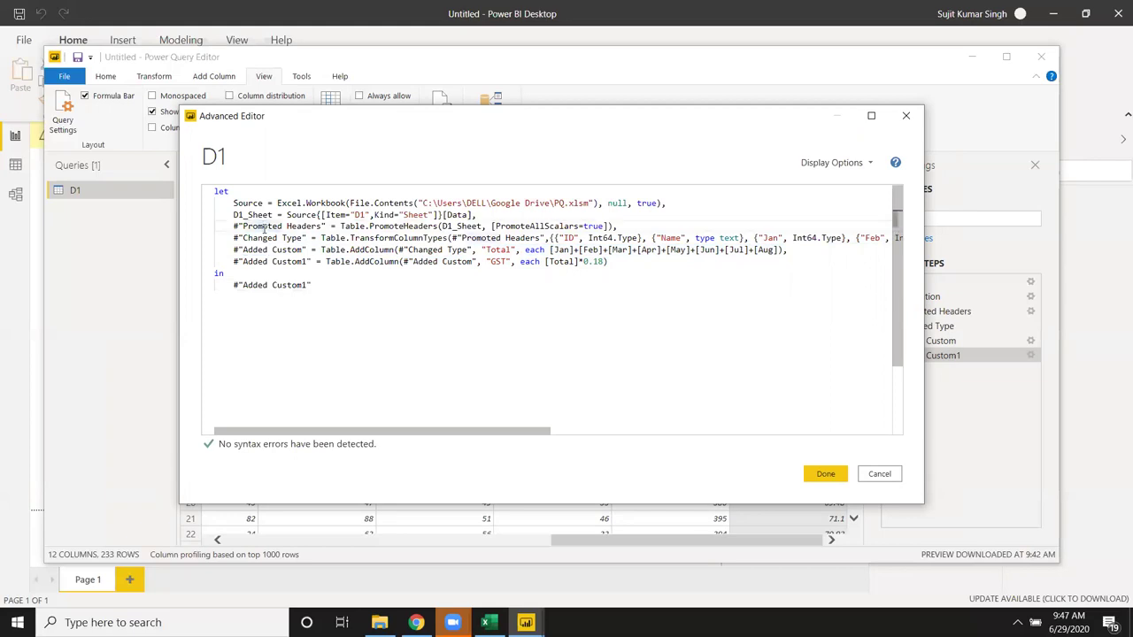
pyautogui.click(484, 238)
pyautogui.click(429, 249)
pyautogui.click(414, 262)
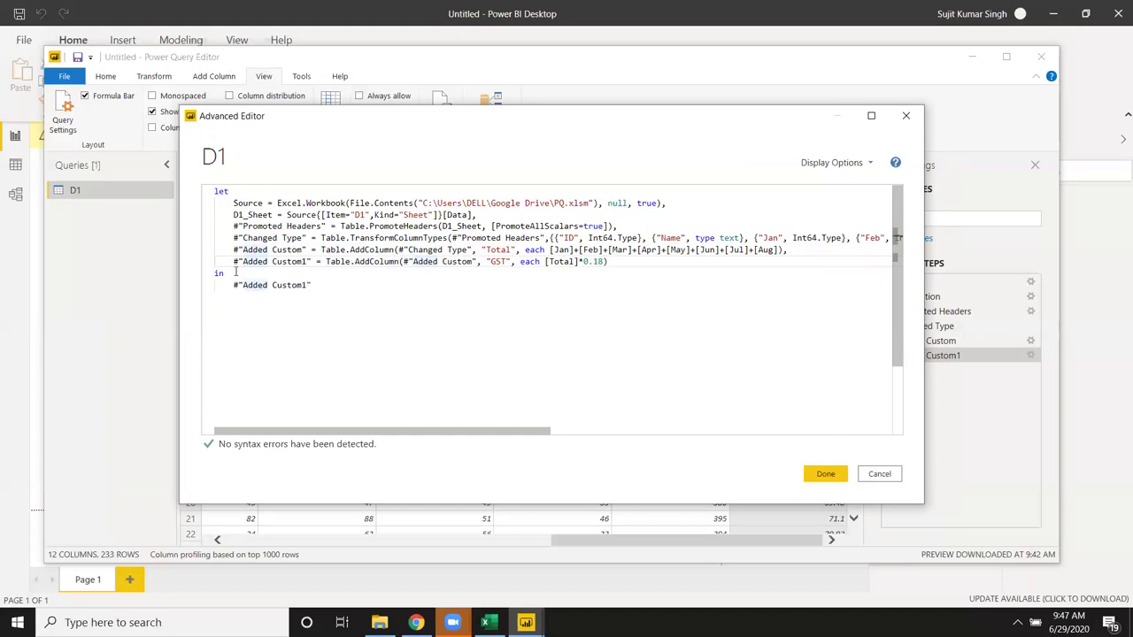
pyautogui.click(448, 273)
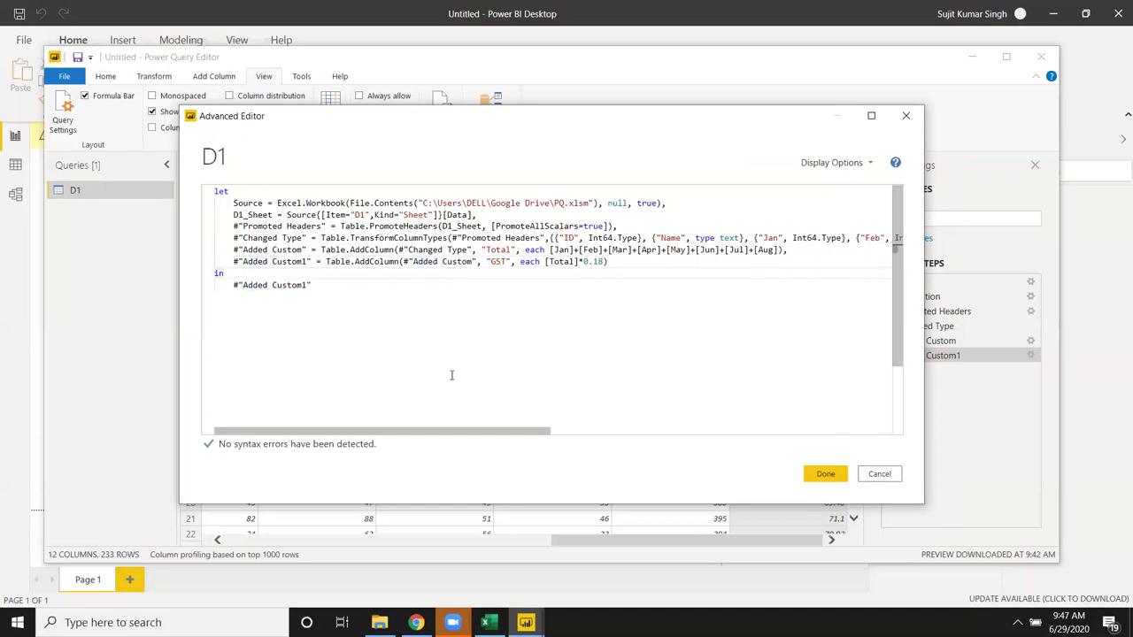
pyautogui.click(832, 478)
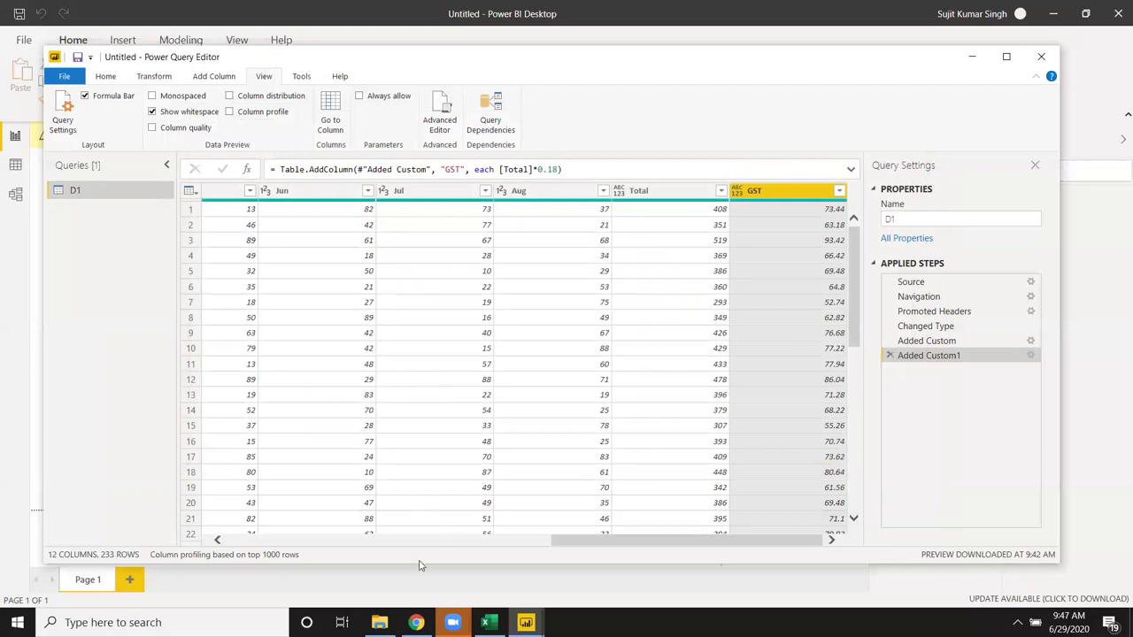
# Step: Scroll the grid and start editing the Added Custom1 formula in the formula bar
pyautogui.moveTo(659, 540)
pyautogui.mouseDown()
pyautogui.moveTo(499, 559)
pyautogui.moveTo(734, 451)
pyautogui.mouseUp()
pyautogui.click(221, 80)
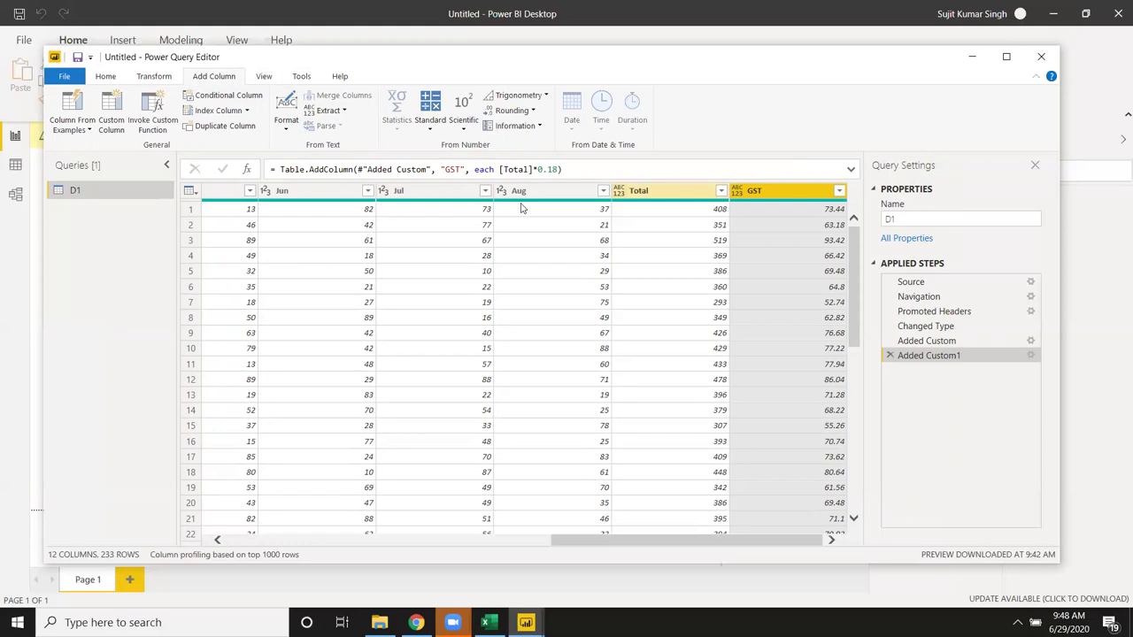
pyautogui.click(318, 169)
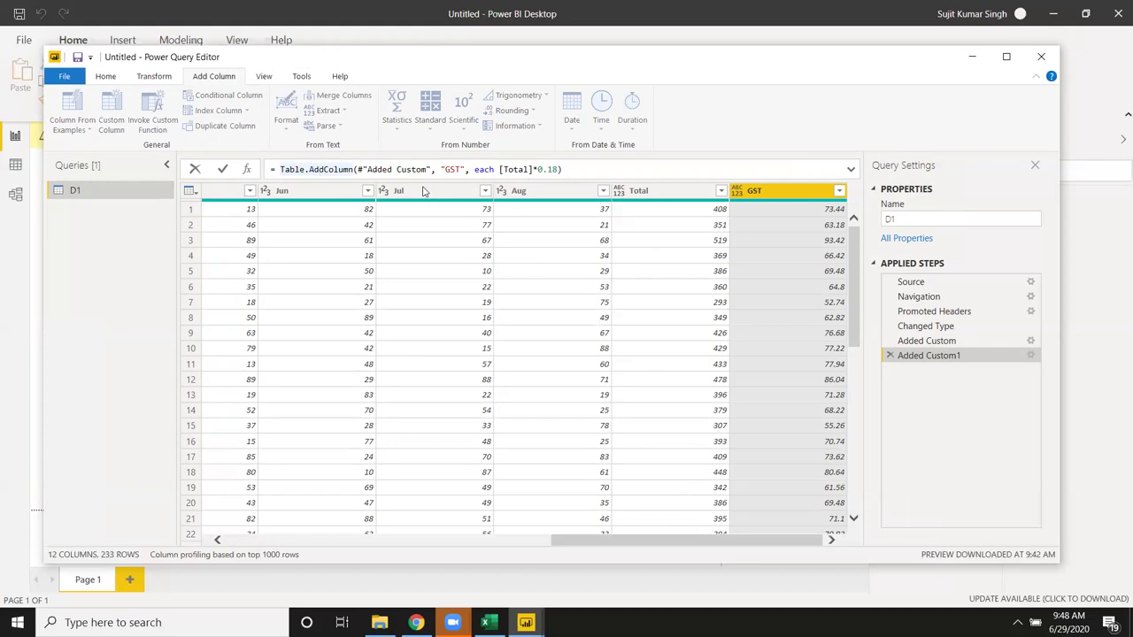
# Step: Expand the formula bar and change the step to reference #"Added Custom1" with column name Amt
pyautogui.click(851, 170)
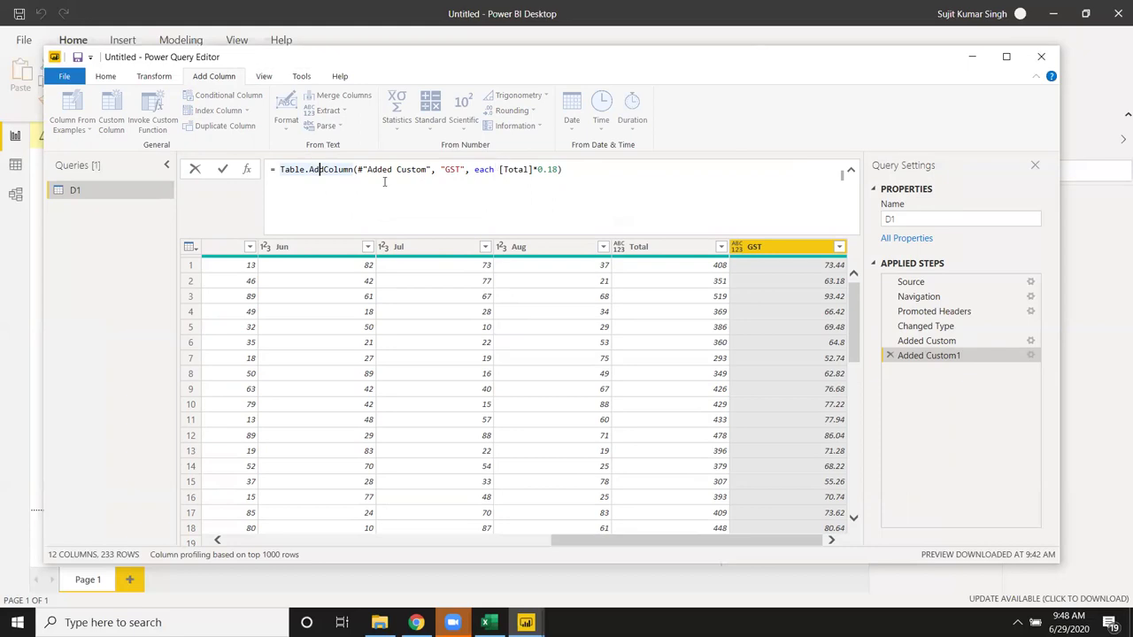
pyautogui.click(425, 173)
pyautogui.write('1')
pyautogui.doubleClick(457, 171)
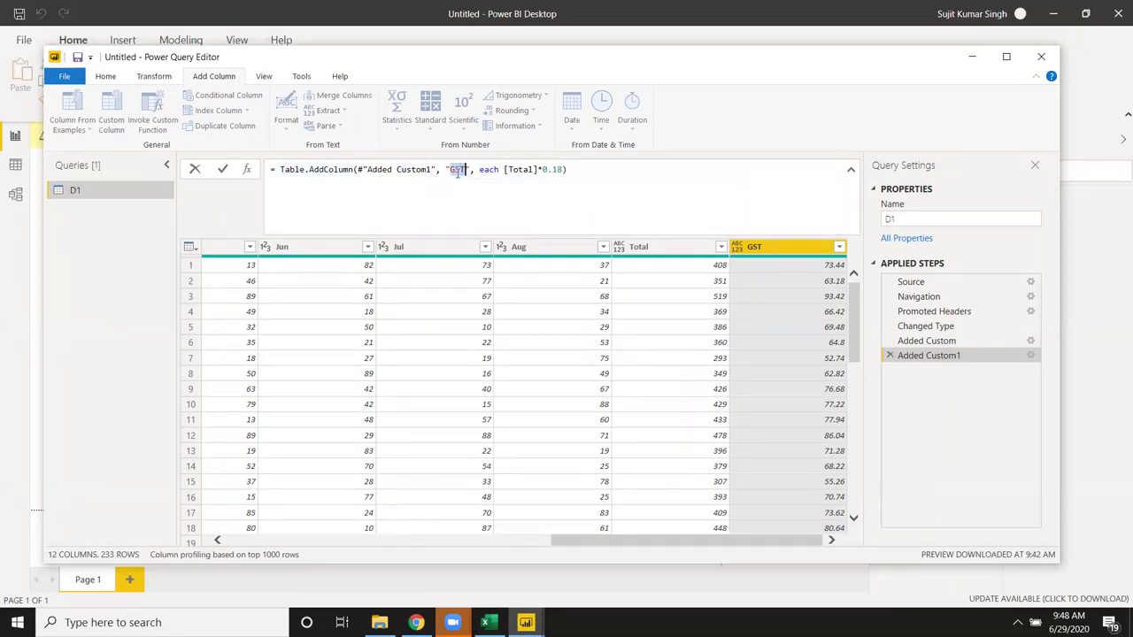
pyautogui.write('Amt')
# Step: Replace the calculation with [total]+[GST] and commit it, which raises an Expression.Error
pyautogui.moveTo(504, 169); pyautogui.dragTo(565, 169)
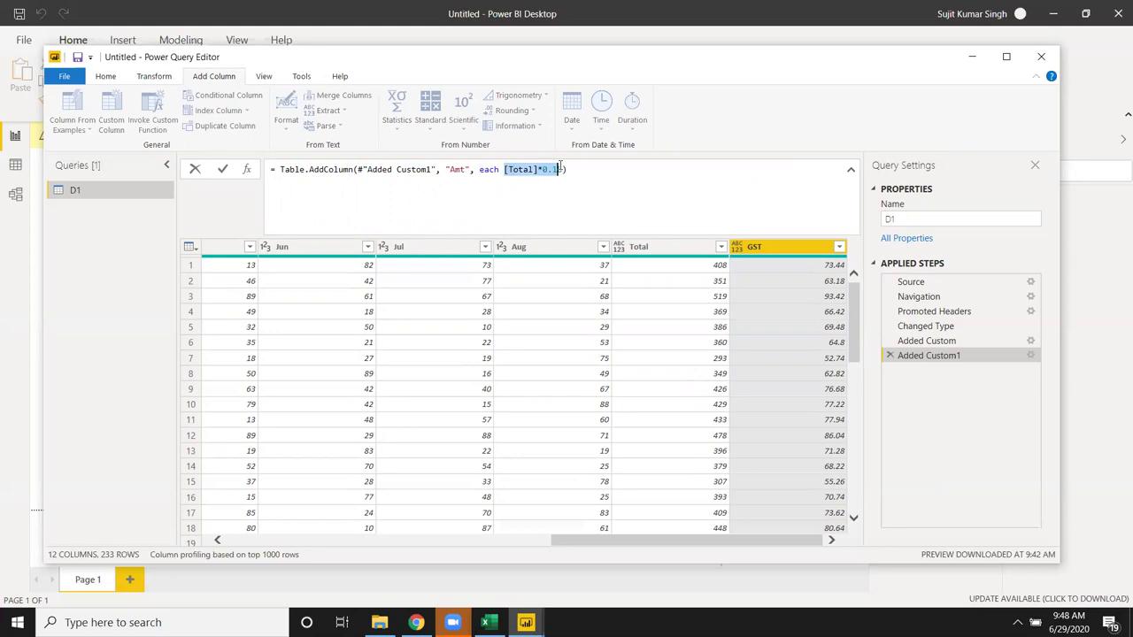
pyautogui.write('[')
pyautogui.press('BackSpace')
pyautogui.write('total')
pyautogui.press('Right')
pyautogui.write('+')
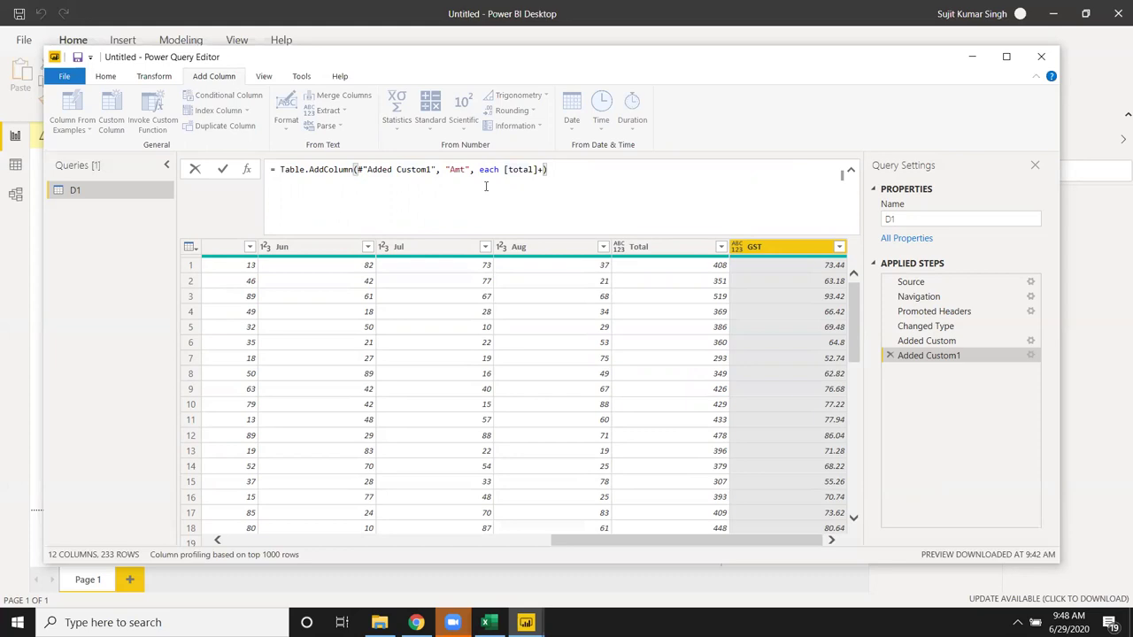
pyautogui.write('GST')
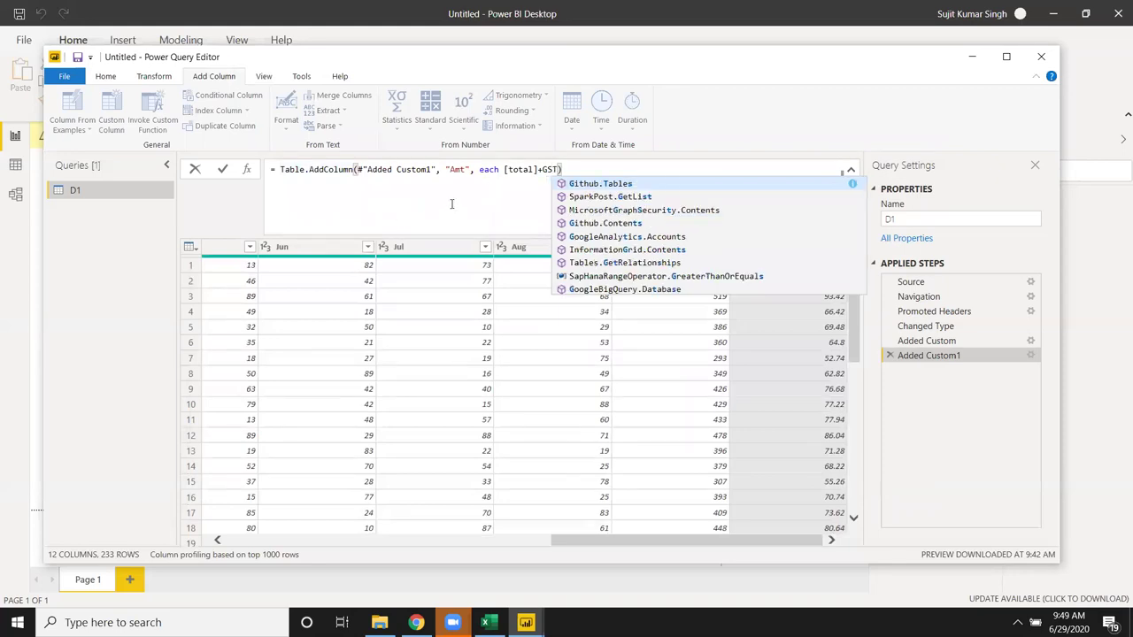
pyautogui.click(546, 169)
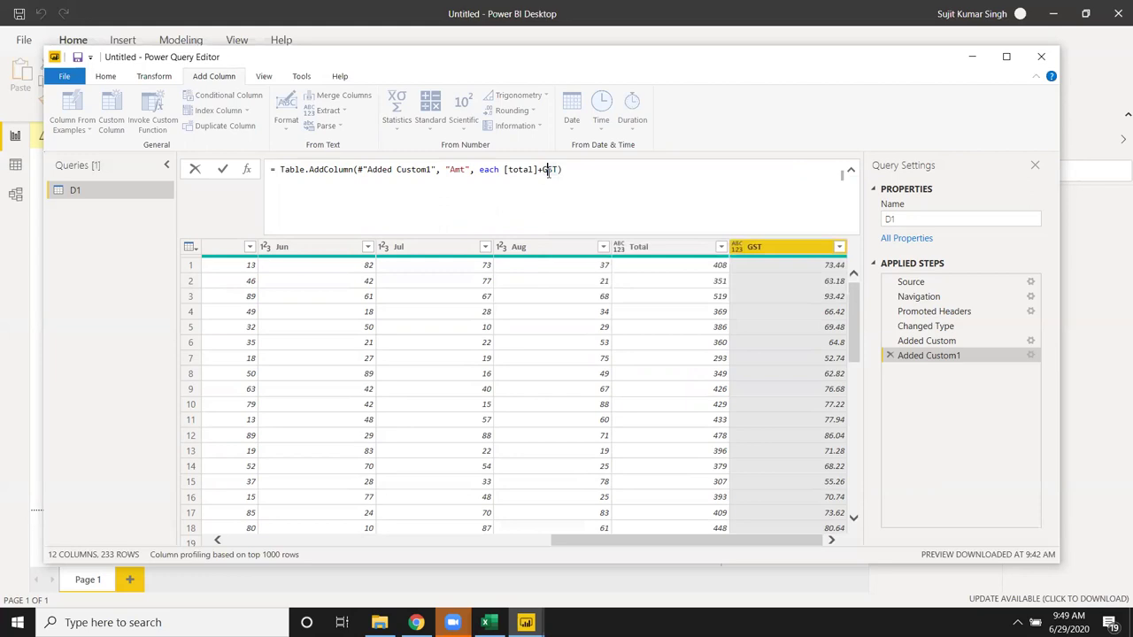
pyautogui.write('[')
pyautogui.press('Right')
pyautogui.press('Right')
pyautogui.press('Right')
pyautogui.write(']')
pyautogui.write(']')
pyautogui.press('Return')
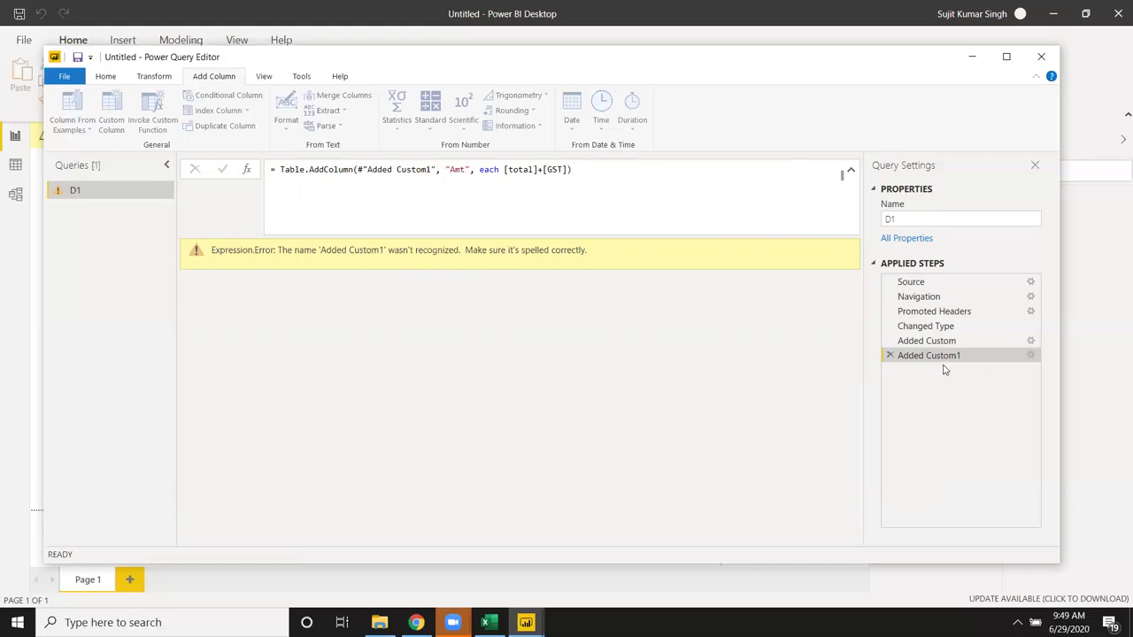
# Step: Undo the Amt edits to restore the GST formula [Total]*0.18 and commit it
pyautogui.click(428, 170)
pyautogui.press('End')
pyautogui.press('Left')
pyautogui.press('BackSpace')
pyautogui.press('Left')
pyautogui.press('Left')
pyautogui.press('Left')
pyautogui.press('BackSpace')
pyautogui.hotkey('ctrl', 'z')
pyautogui.hotkey('ctrl', 'z')
pyautogui.hotkey('ctrl', 'z')
pyautogui.hotkey('ctrl', 'z')
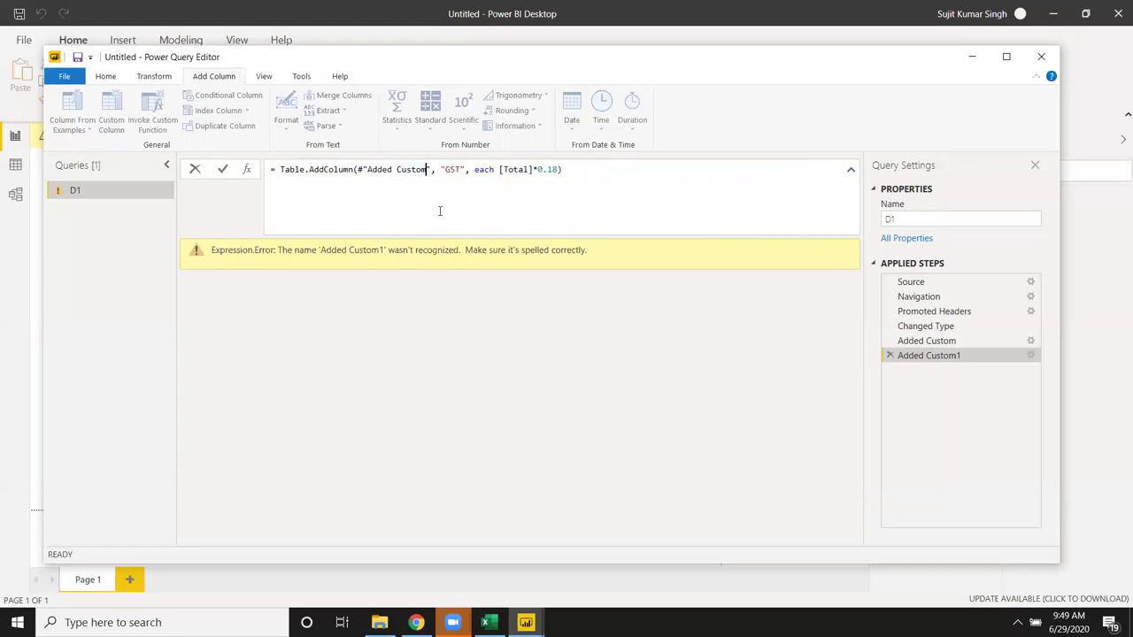
pyautogui.press('Return')
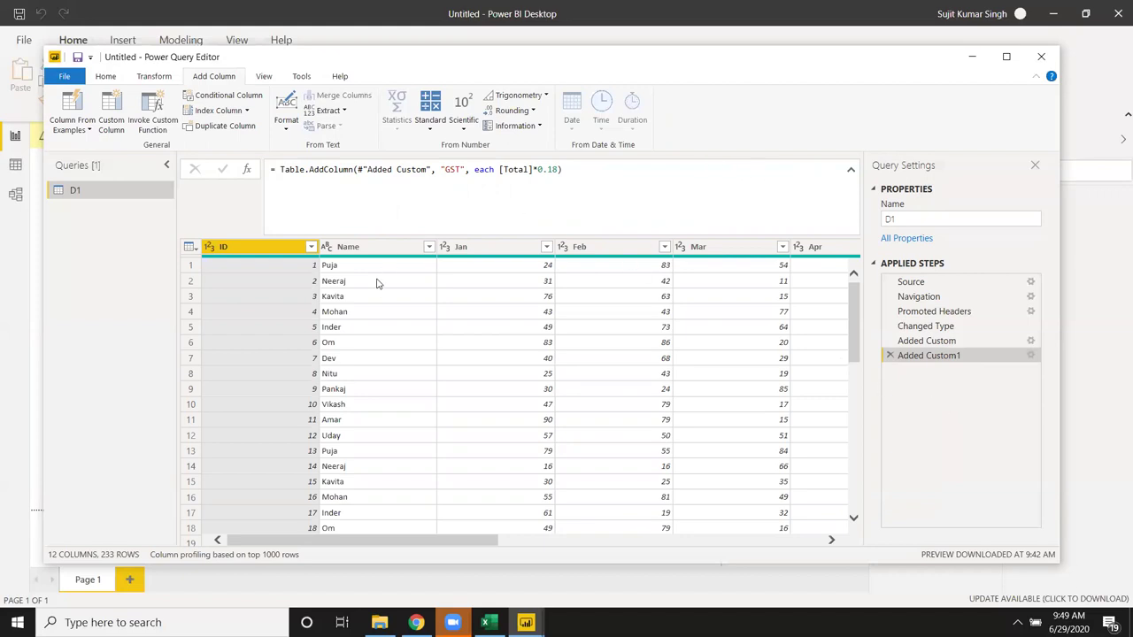
# Step: Commit the GST step formula, [Total]*0.18, in the formula bar
pyautogui.click(410, 170)
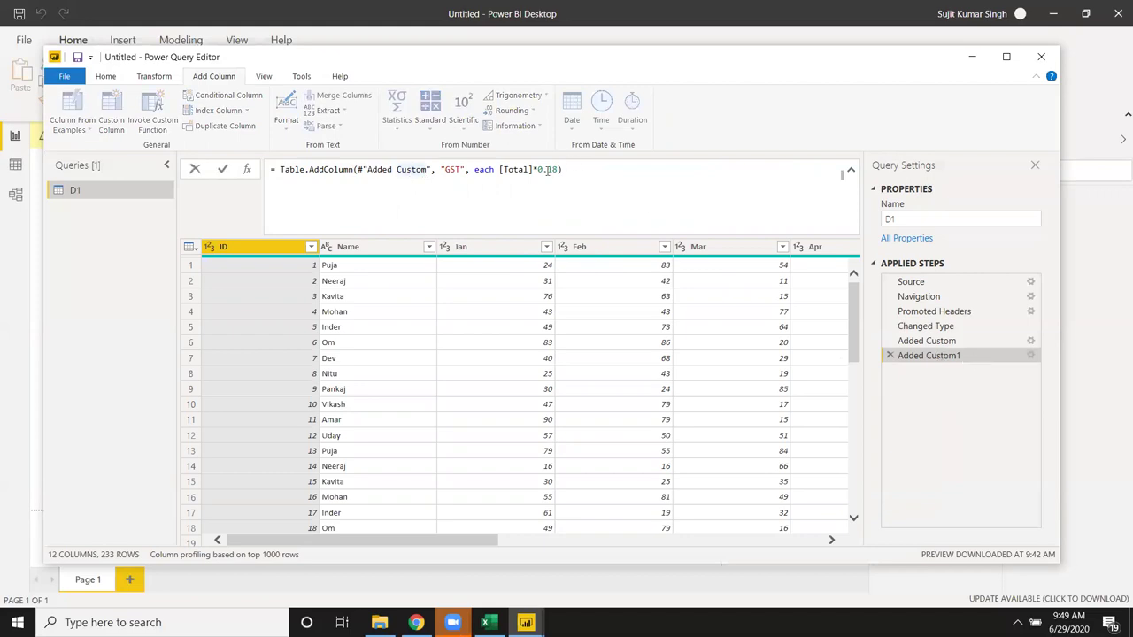
pyautogui.click(600, 176)
pyautogui.click(370, 327)
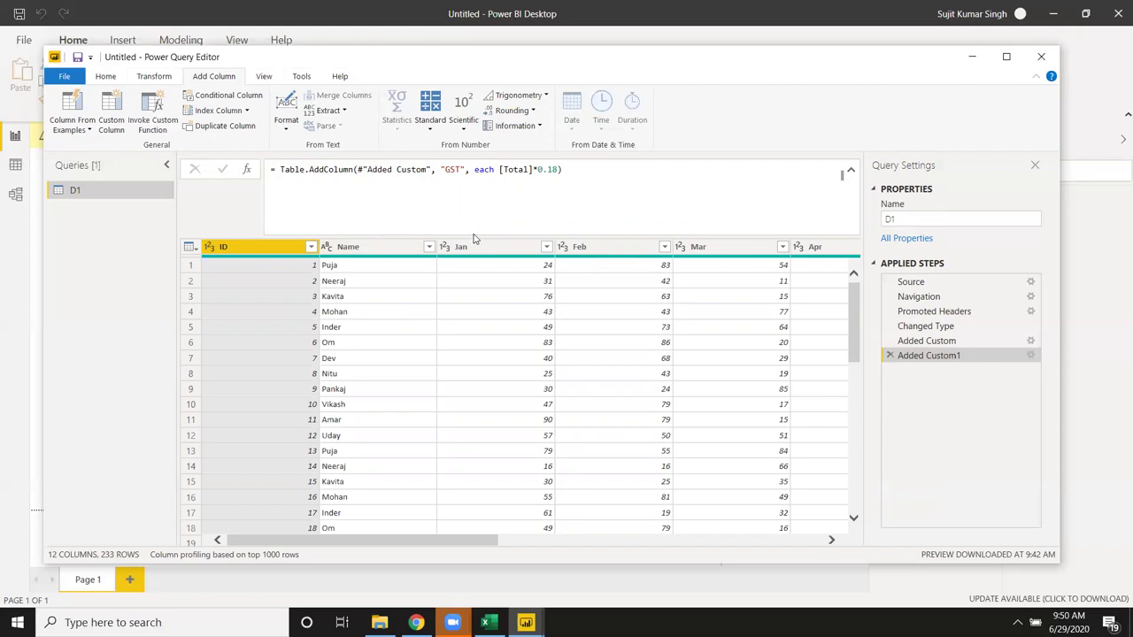
pyautogui.click(469, 230)
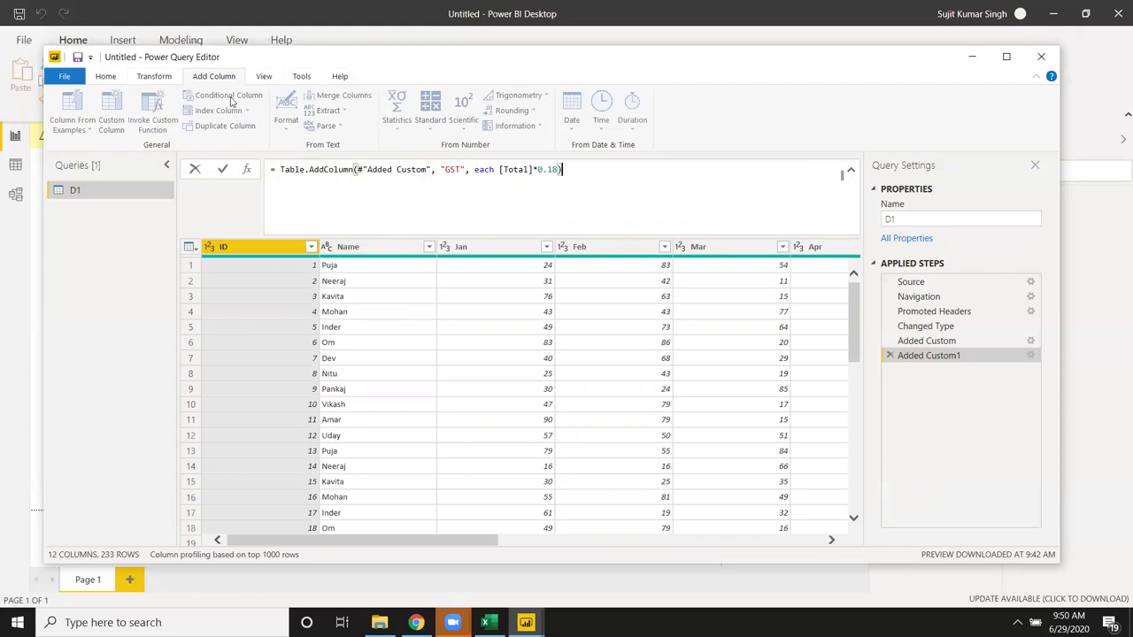
pyautogui.press('Return')
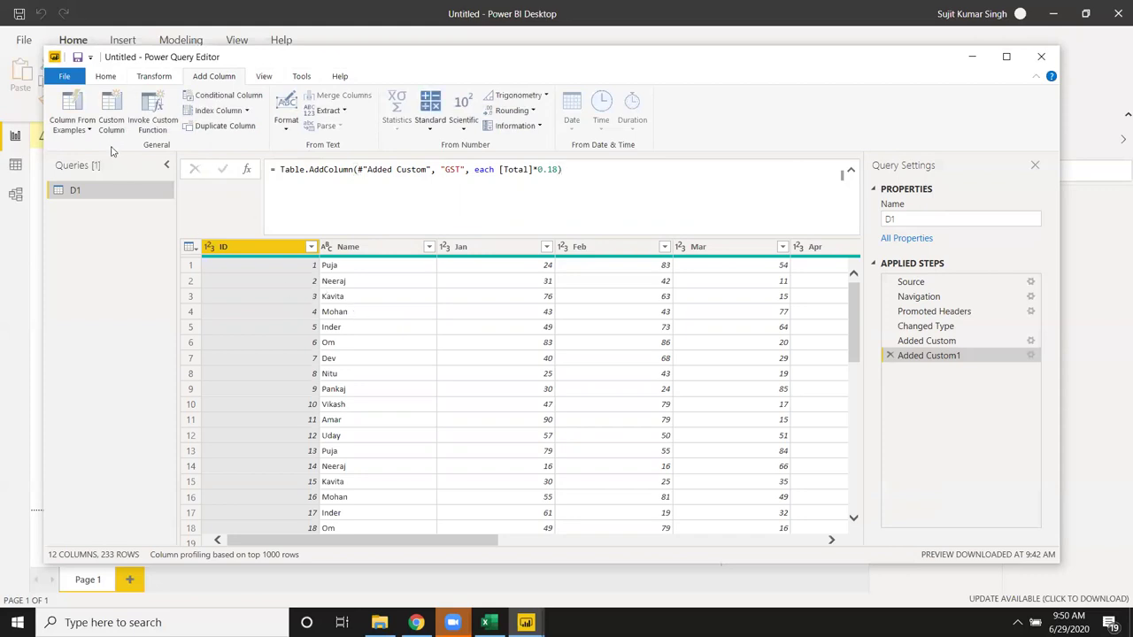
# Step: Open and cancel the Custom Column dialog, then switch to the View ribbon
pyautogui.click(111, 131)
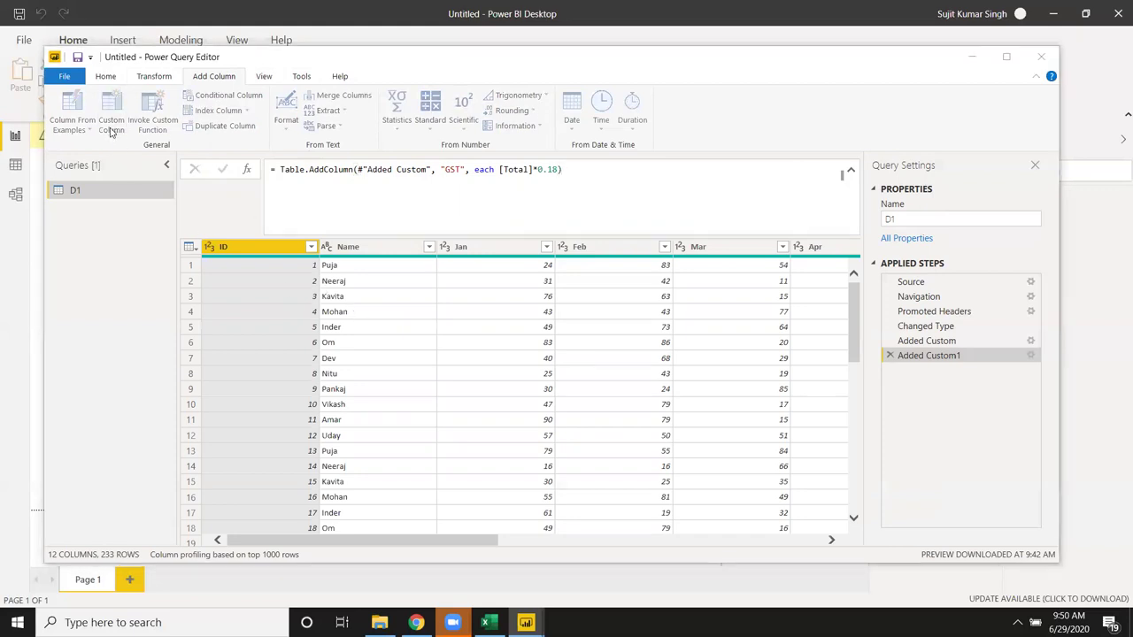
pyautogui.press('Escape')
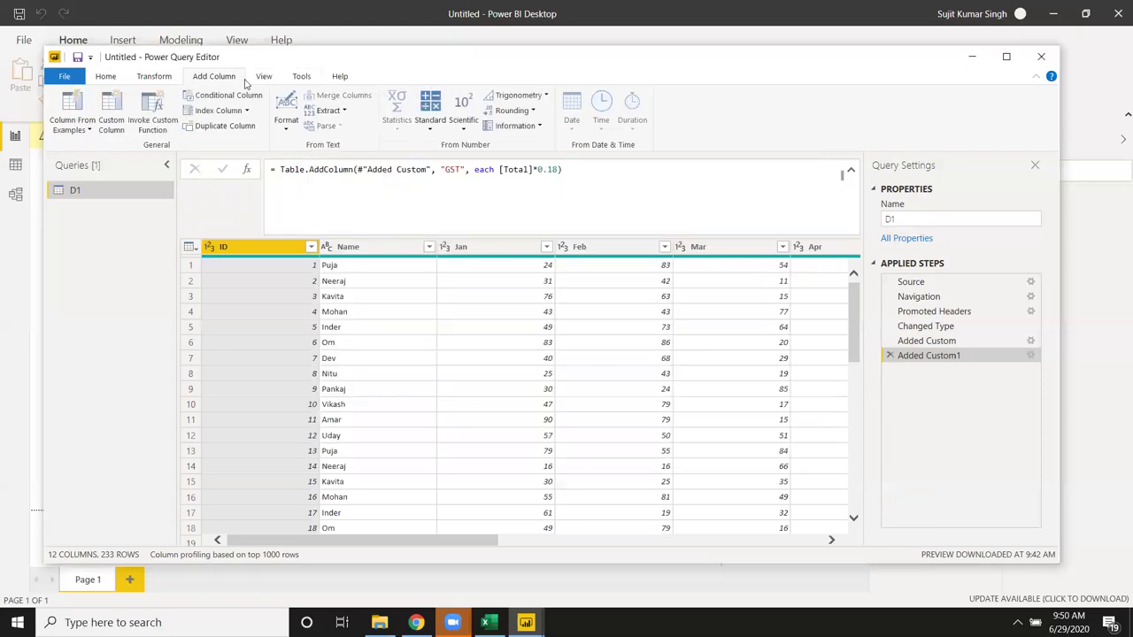
pyautogui.click(262, 78)
# Step: In the Advanced Editor, add a comma and a copy of the GST step line after it
pyautogui.click(439, 120)
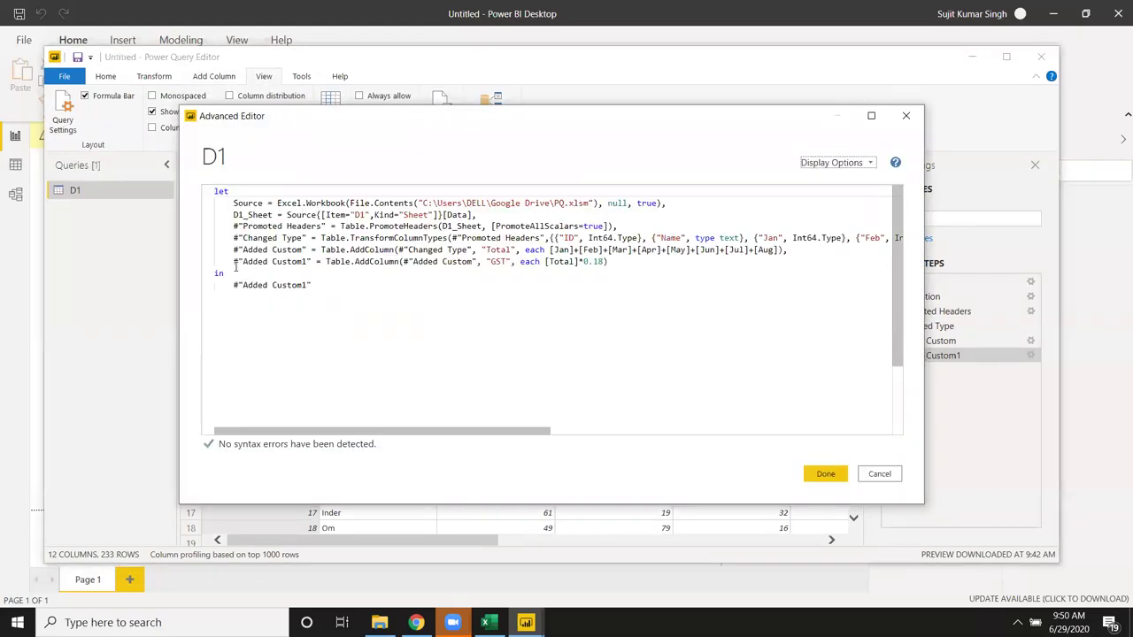
pyautogui.moveTo(236, 266); pyautogui.dragTo(293, 267)
pyautogui.hotkey('shift', 'Left')
pyautogui.hotkey('shift', 'Left')
pyautogui.hotkey('shift', 'Left')
pyautogui.hotkey('ctrl', 'c')
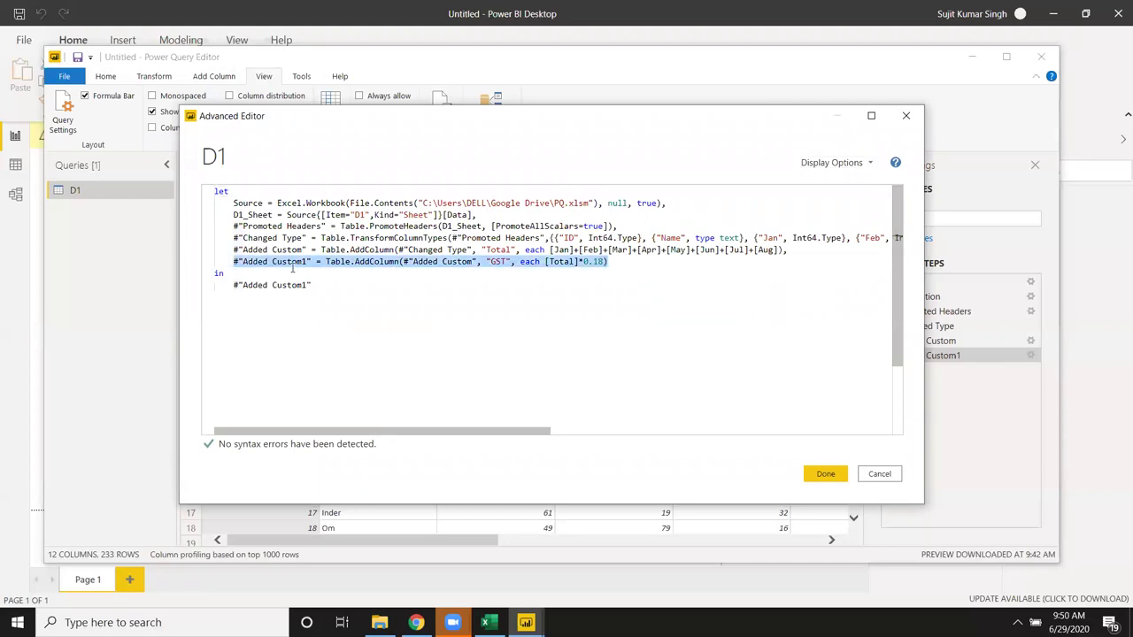
pyautogui.press('Right')
pyautogui.press('Return')
pyautogui.click(610, 261)
pyautogui.write(',')
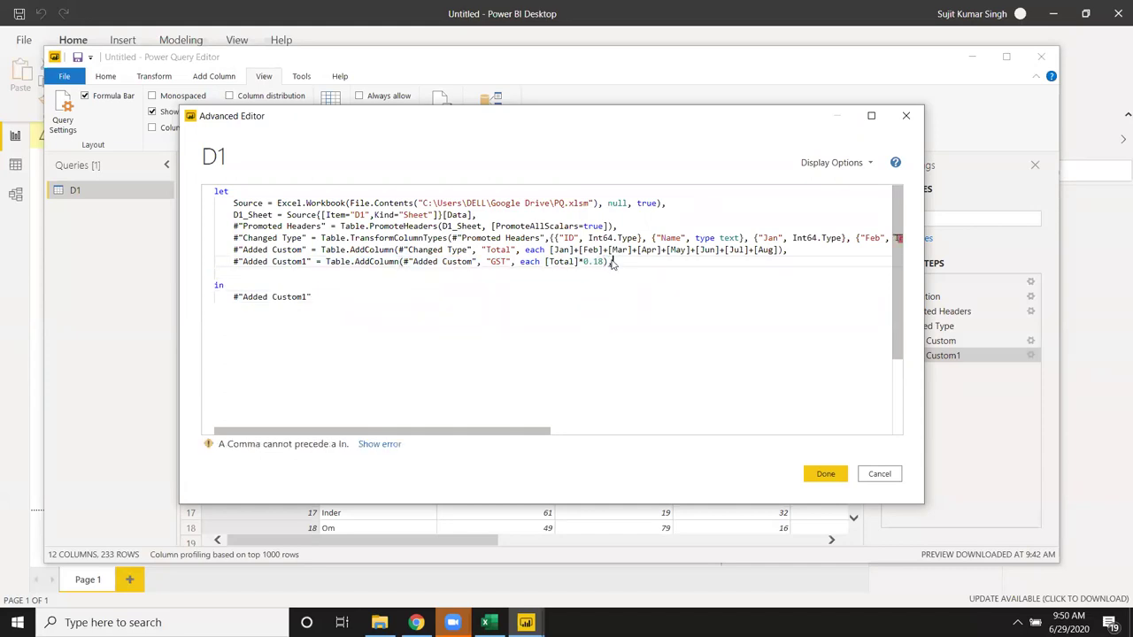
pyautogui.press('Return')
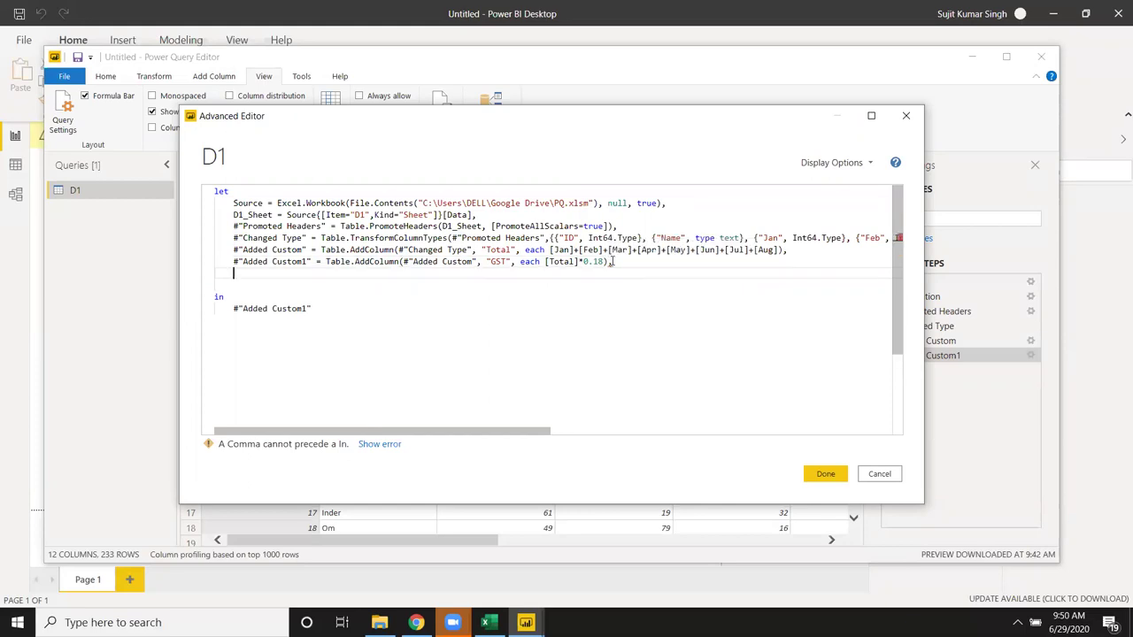
pyautogui.hotkey('ctrl', 'v')
pyautogui.hotkey('ctrl', 'v')
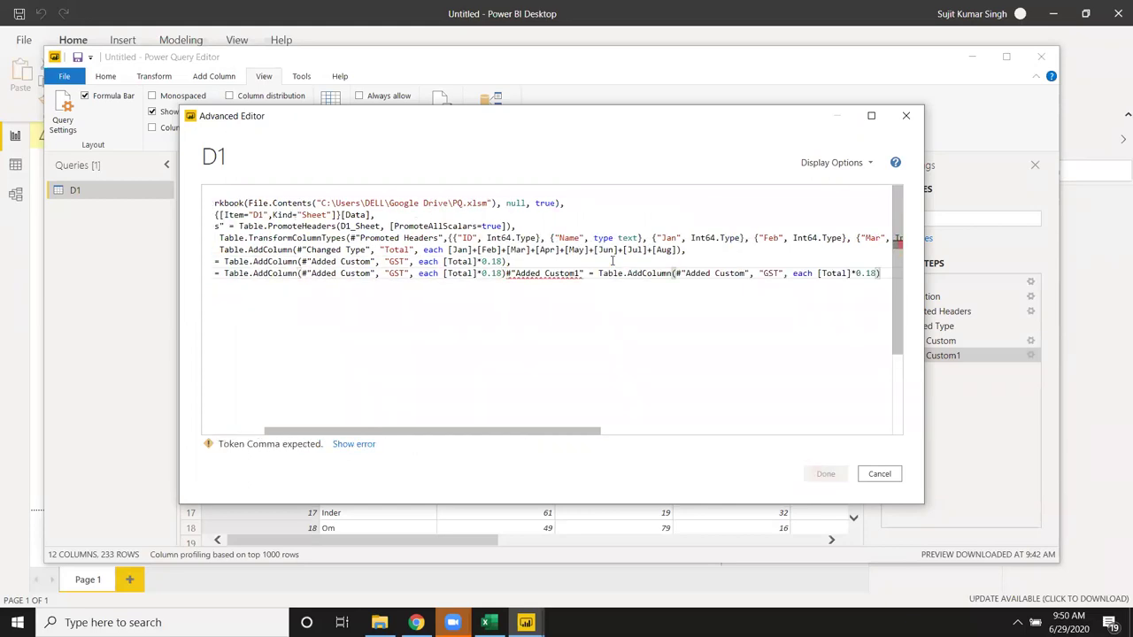
pyautogui.hotkey('ctrl', 'z')
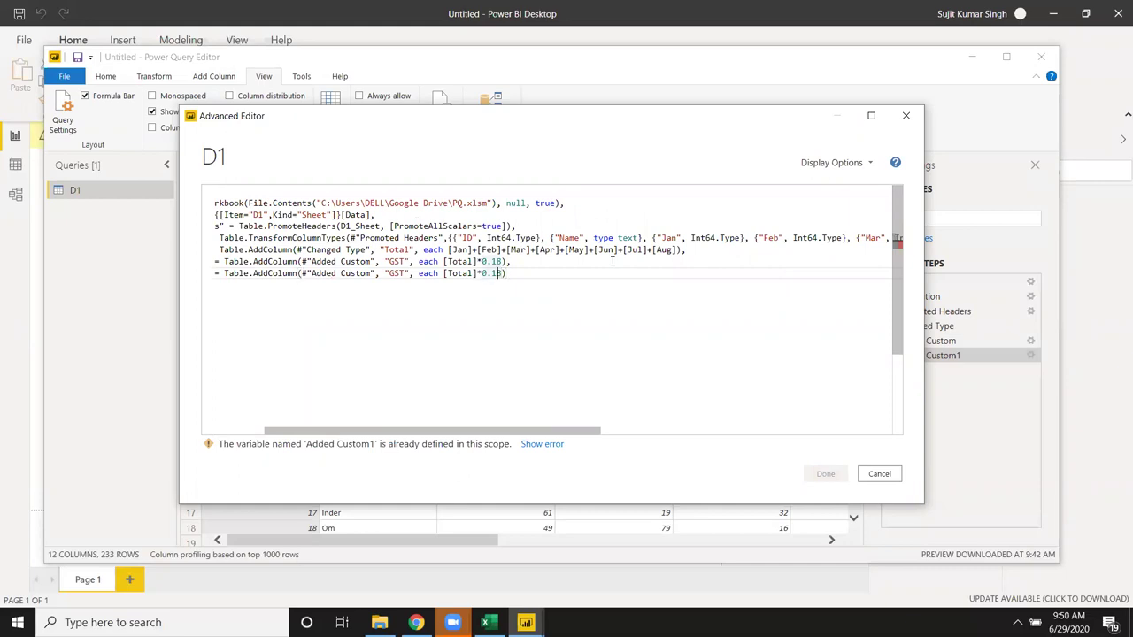
# Step: Make the copied step reference Added Custom1 and calculate each [toatl]+[gst]
pyautogui.press('Left')
pyautogui.press('Left')
pyautogui.press('Left')
pyautogui.press('Left')
pyautogui.press('Left')
pyautogui.press('Left')
pyautogui.press('Right')
pyautogui.press('Right')
pyautogui.press('Right')
pyautogui.write('1')
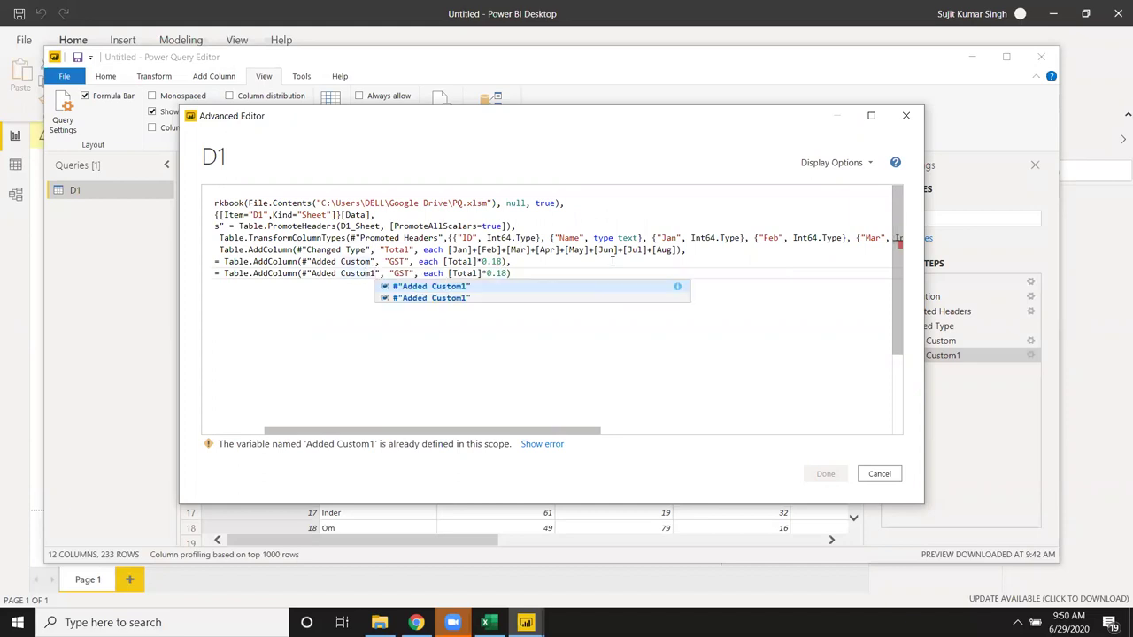
pyautogui.press('Right')
pyautogui.press('Right')
pyautogui.press('Right')
pyautogui.press('Delete')
pyautogui.press('Delete')
pyautogui.press('Delete')
pyautogui.press('Delete')
pyautogui.press('Delete')
pyautogui.press('Delete')
pyautogui.press('Delete')
pyautogui.press('Delete')
pyautogui.press('Delete')
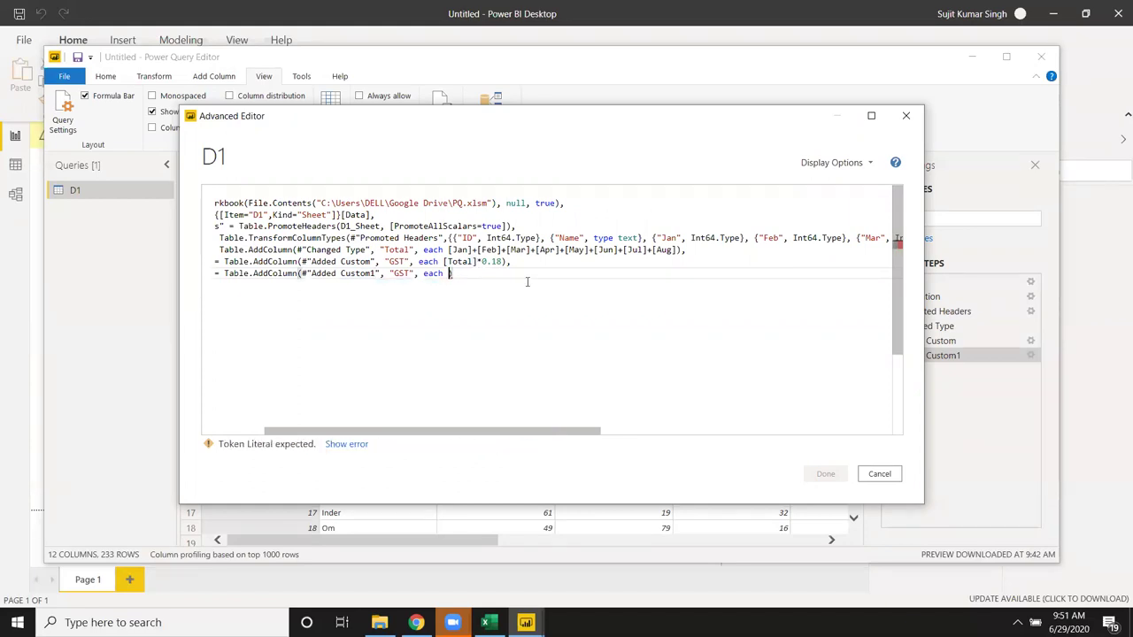
pyautogui.write('[toatl]')
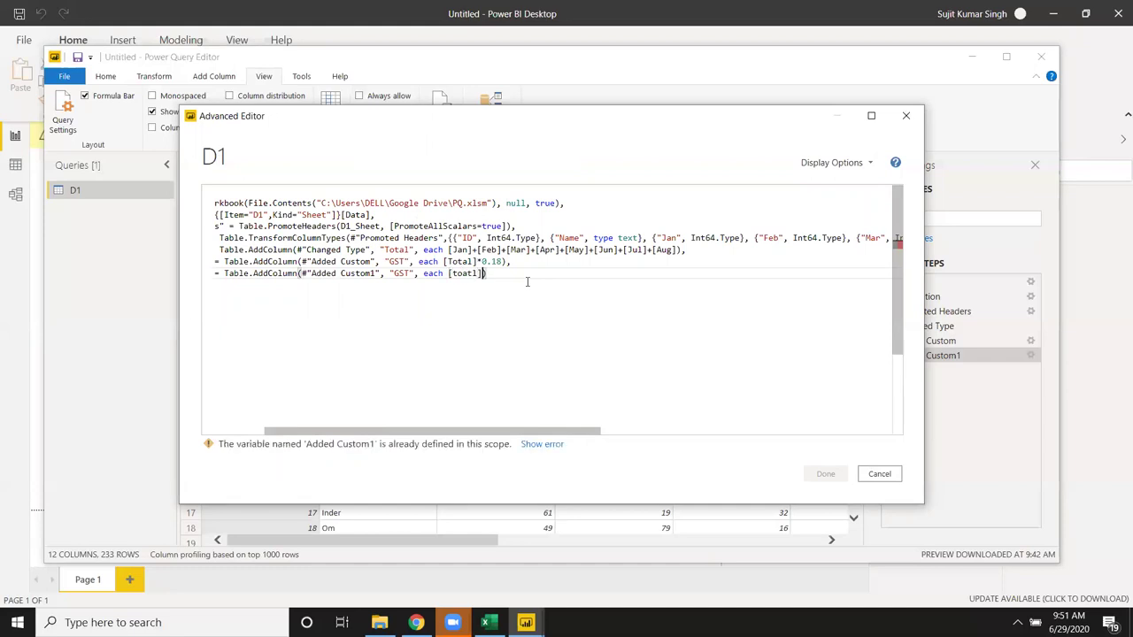
pyautogui.write('+[gst]')
pyautogui.press('Return')
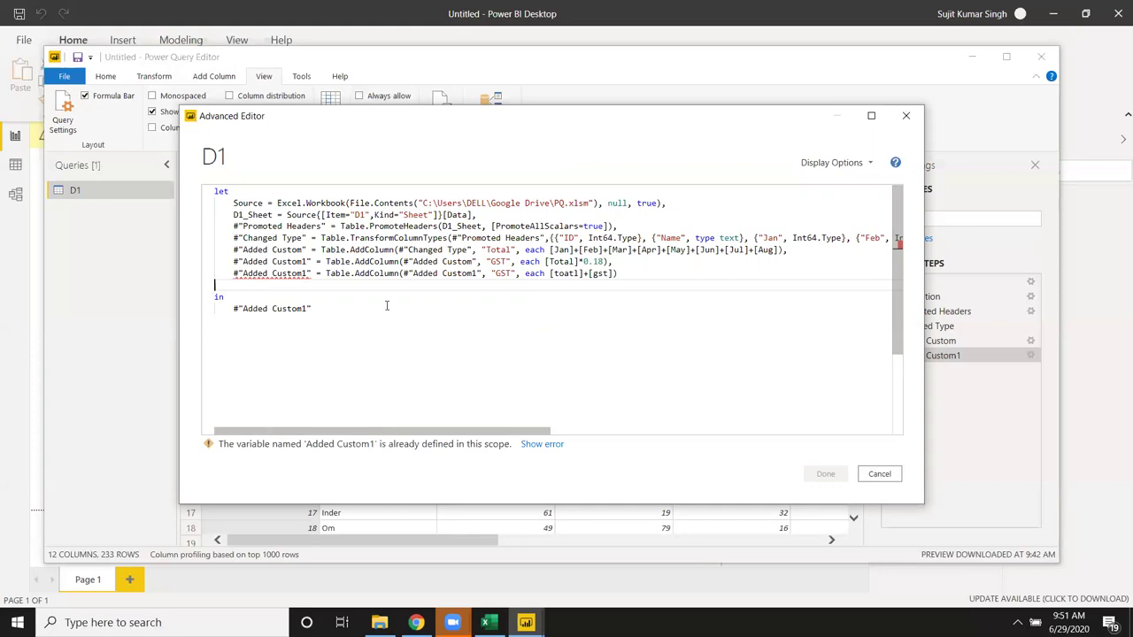
# Step: Name the new step #"Added Custom2" and return it after in
pyautogui.click(302, 309)
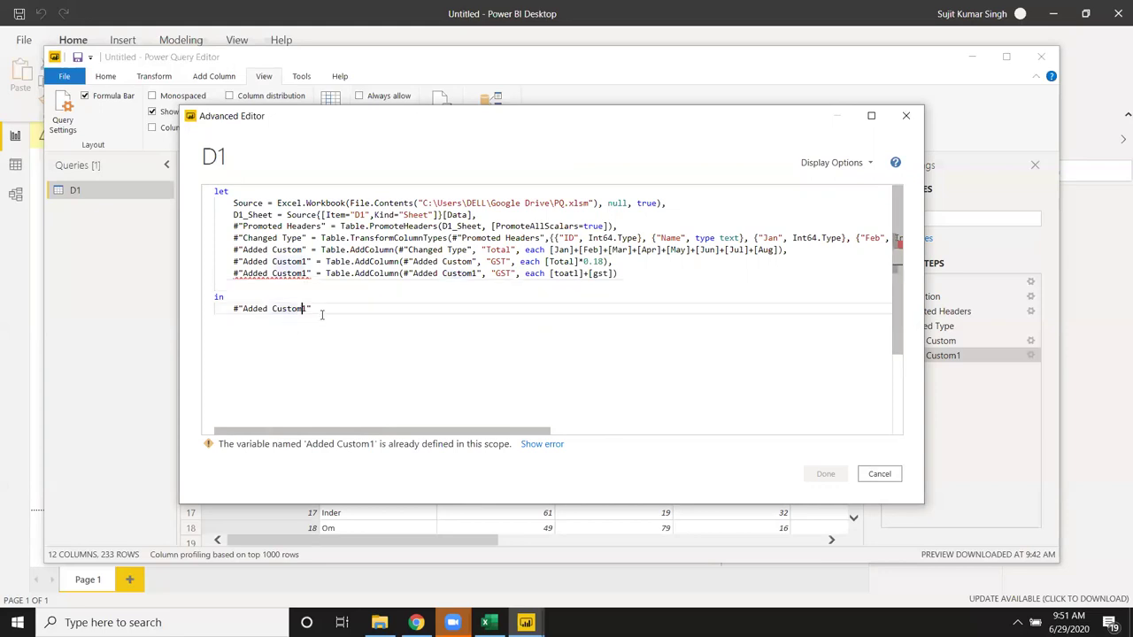
pyautogui.press('Up')
pyautogui.press('Up')
pyautogui.press('Up')
pyautogui.press('BackSpace')
pyautogui.write('2')
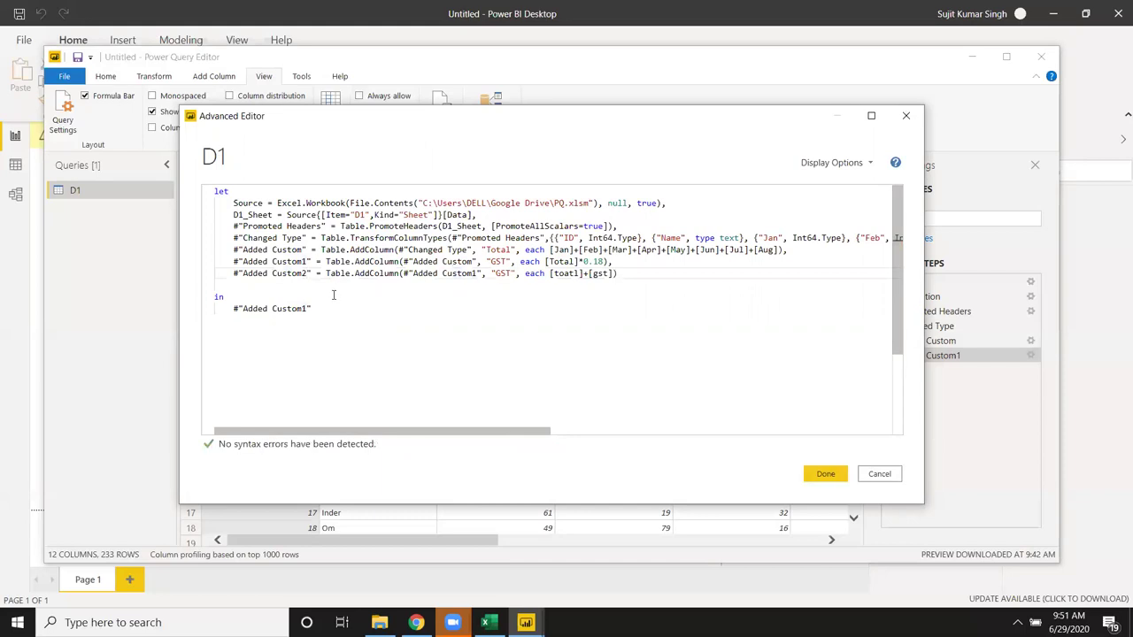
pyautogui.press('Down')
pyautogui.press('Down')
pyautogui.press('Down')
pyautogui.press('BackSpace')
pyautogui.write('2')
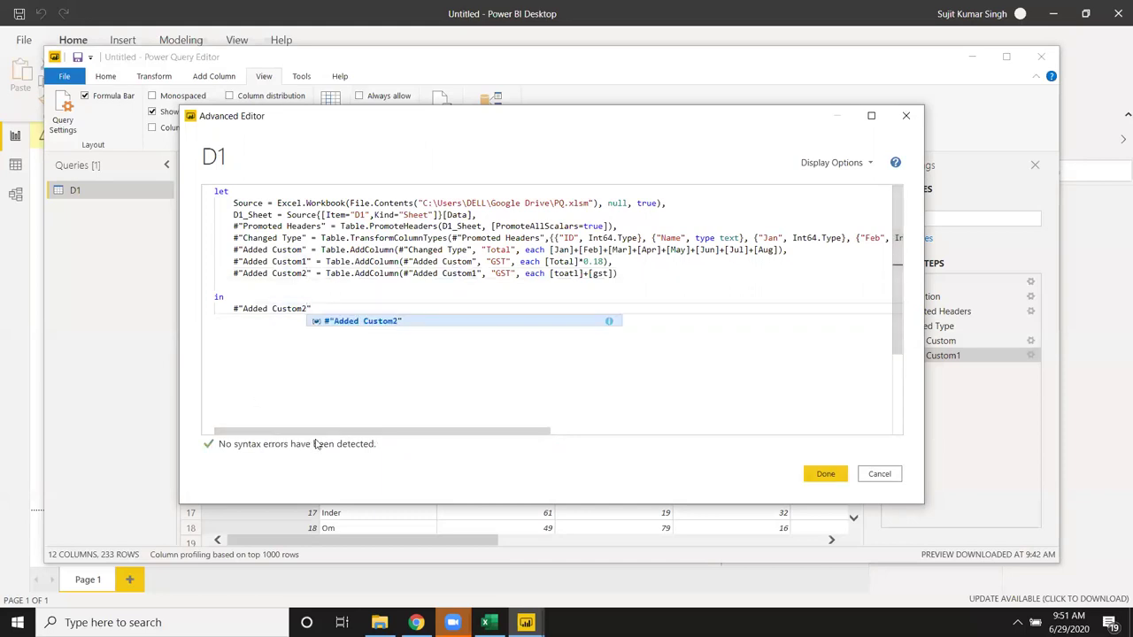
# Step: Apply the edited code and correct [toatl] to [total] in the Added Custom2 formula
pyautogui.click(825, 478)
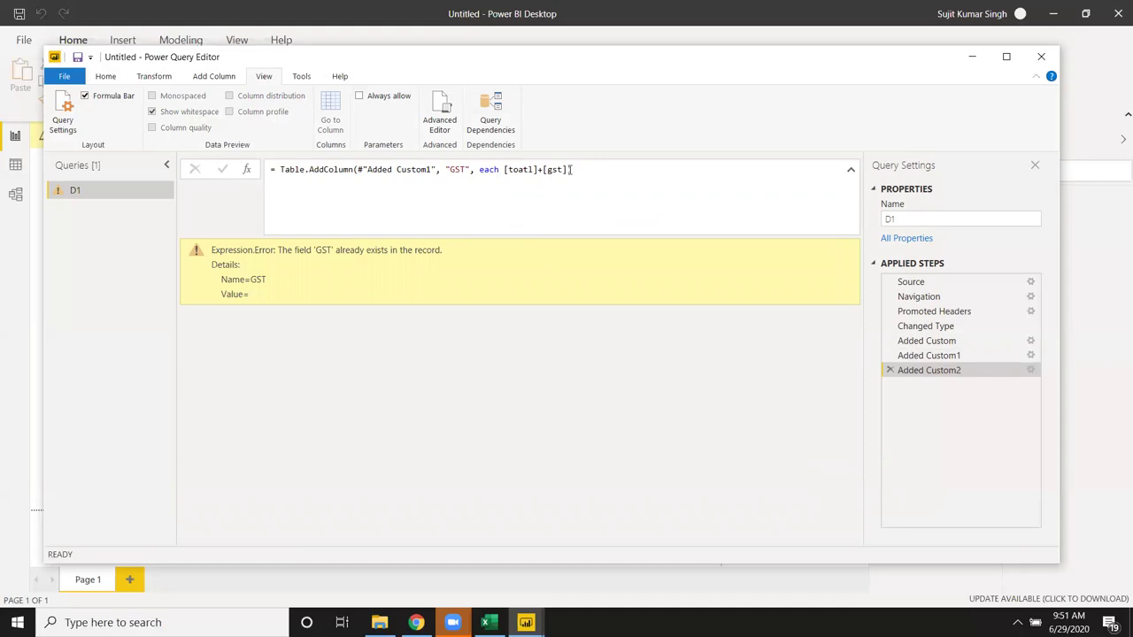
pyautogui.click(529, 170)
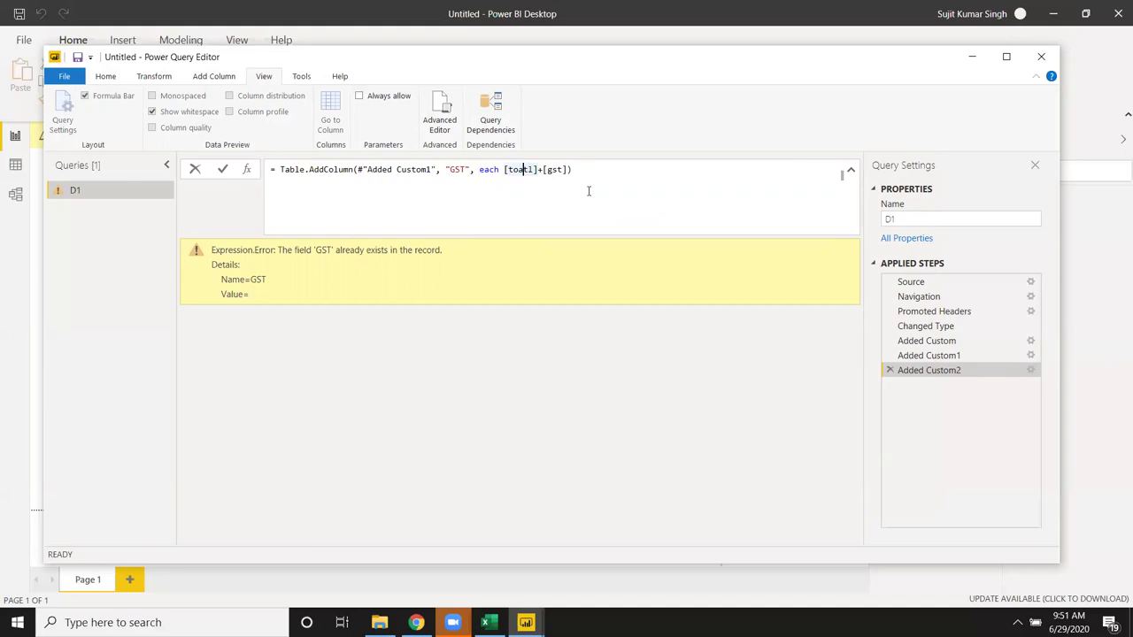
pyautogui.press('BackSpace')
pyautogui.write('a')
pyautogui.press('Return')
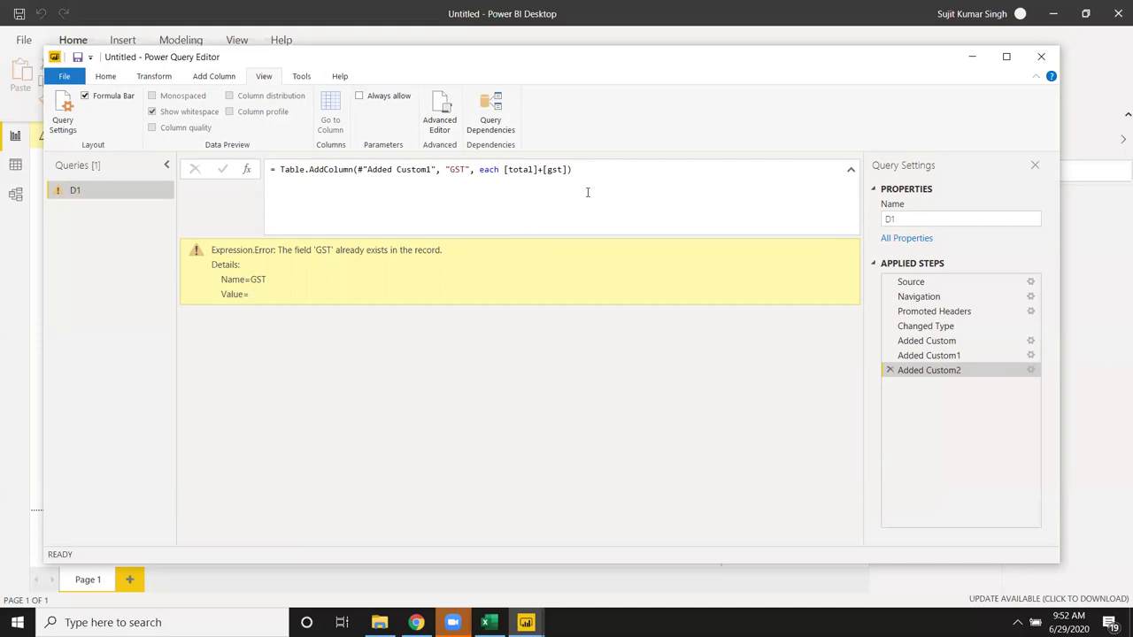
# Step: Rename the duplicate "GST" column in Added Custom2 to "Amt"
pyautogui.click(467, 178)
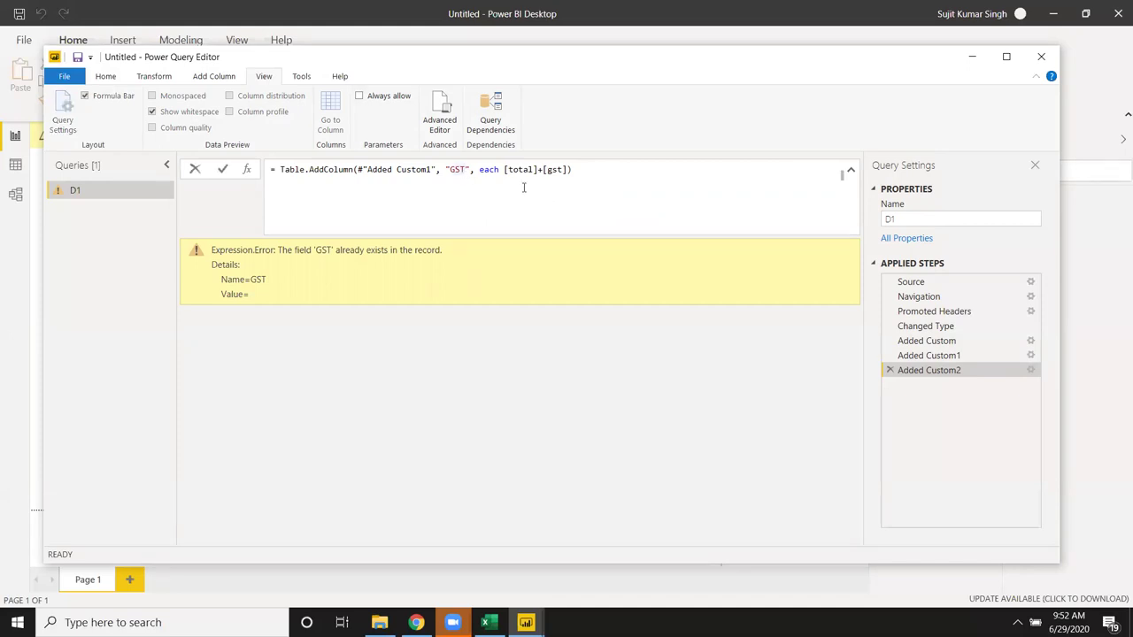
pyautogui.press('Left')
pyautogui.press('Right')
pyautogui.press('BackSpace')
pyautogui.press('BackSpace')
pyautogui.press('BackSpace')
pyautogui.write('Am')
pyautogui.write('t')
pyautogui.press('Return')
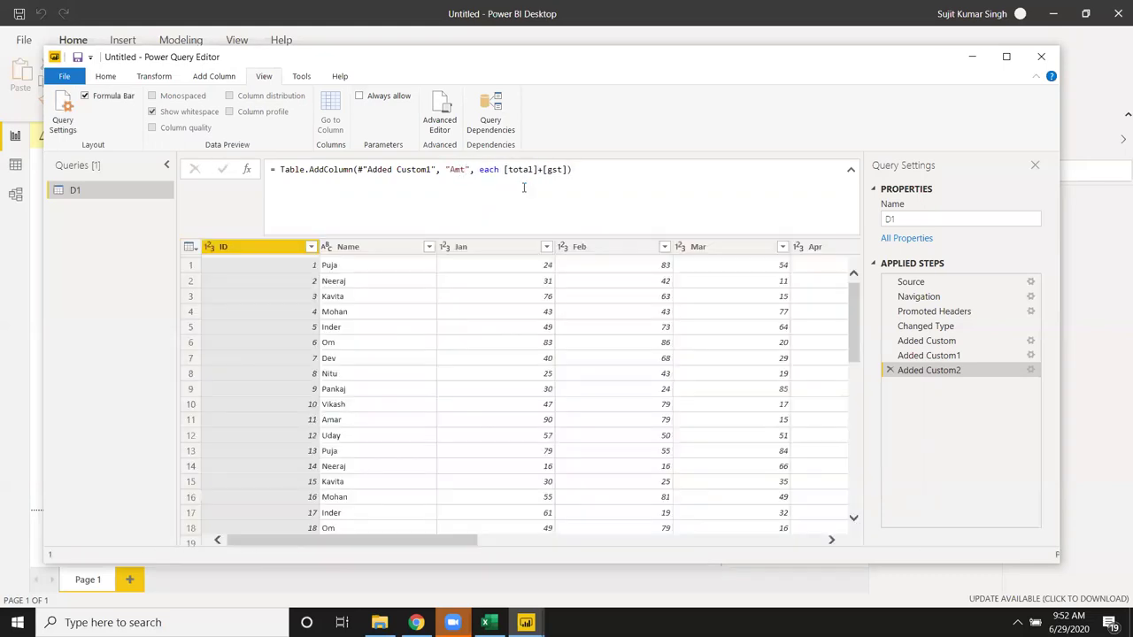